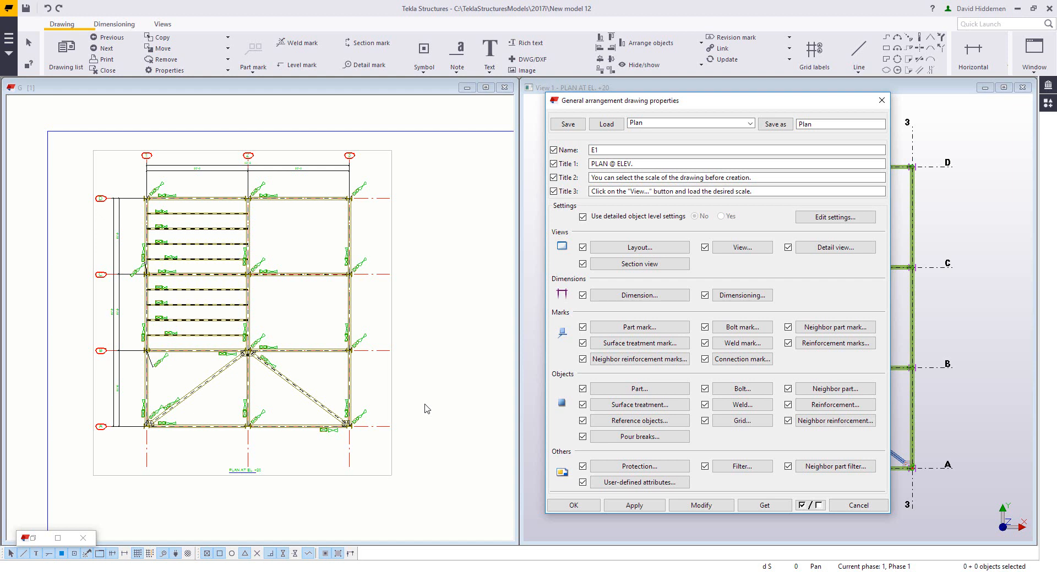
Step: Set the general part representation to Symbol and apply it to the drawing, then close the part properties
middle_drag(433, 400, 452, 399)
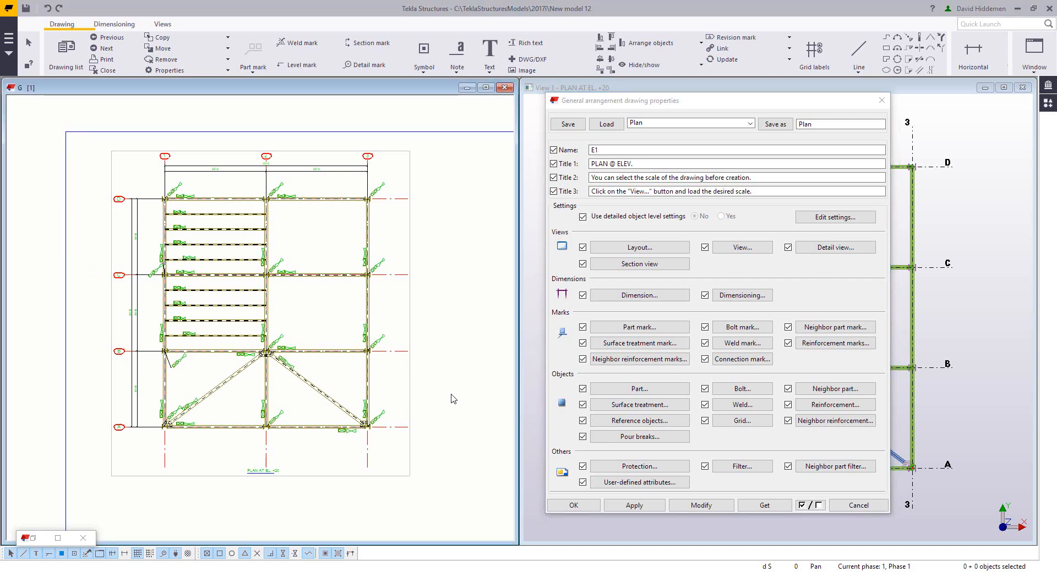
middle_drag(452, 398, 467, 408)
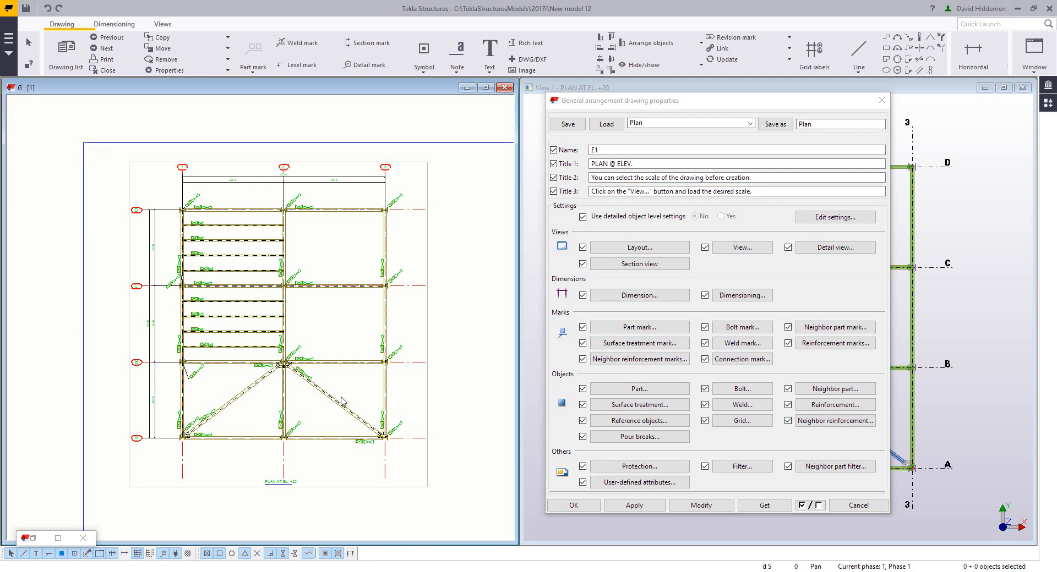
click(632, 391)
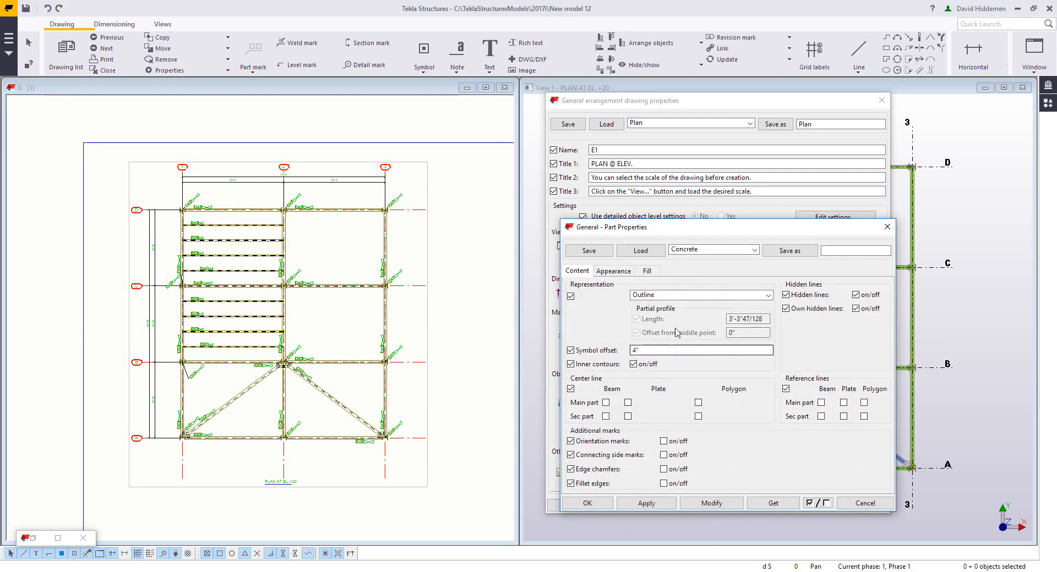
click(685, 295)
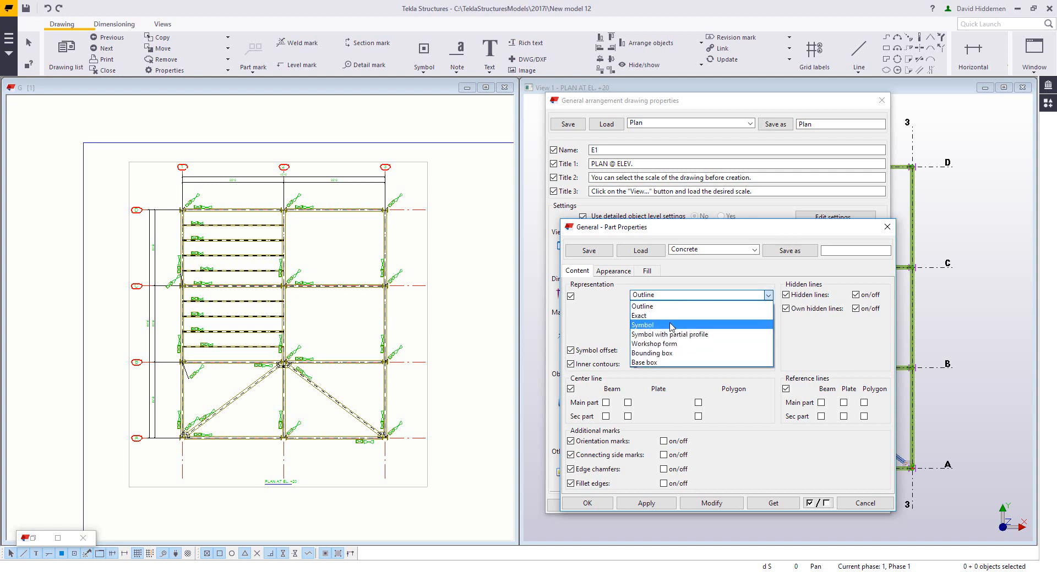
click(671, 325)
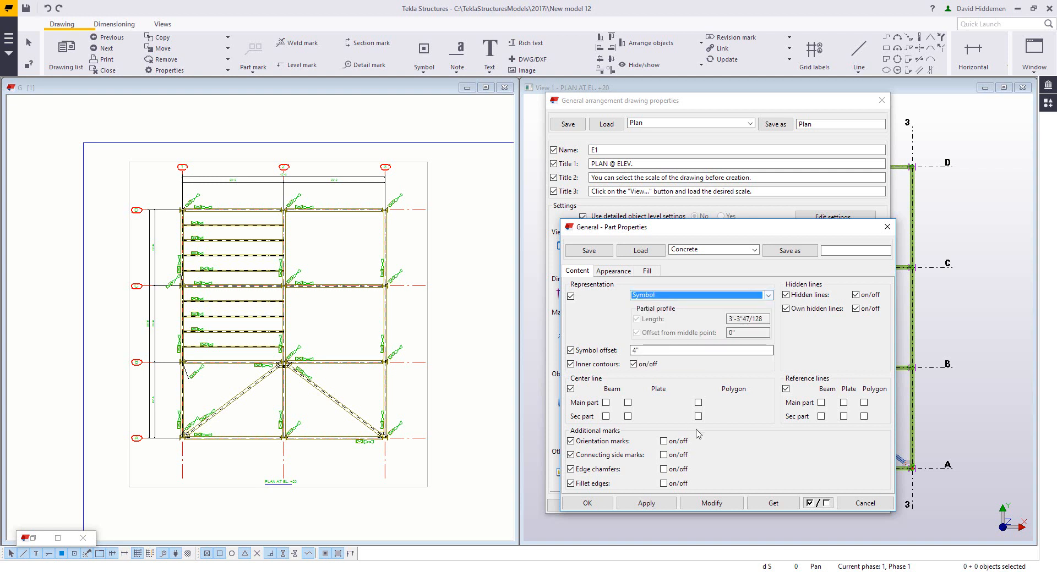
click(712, 503)
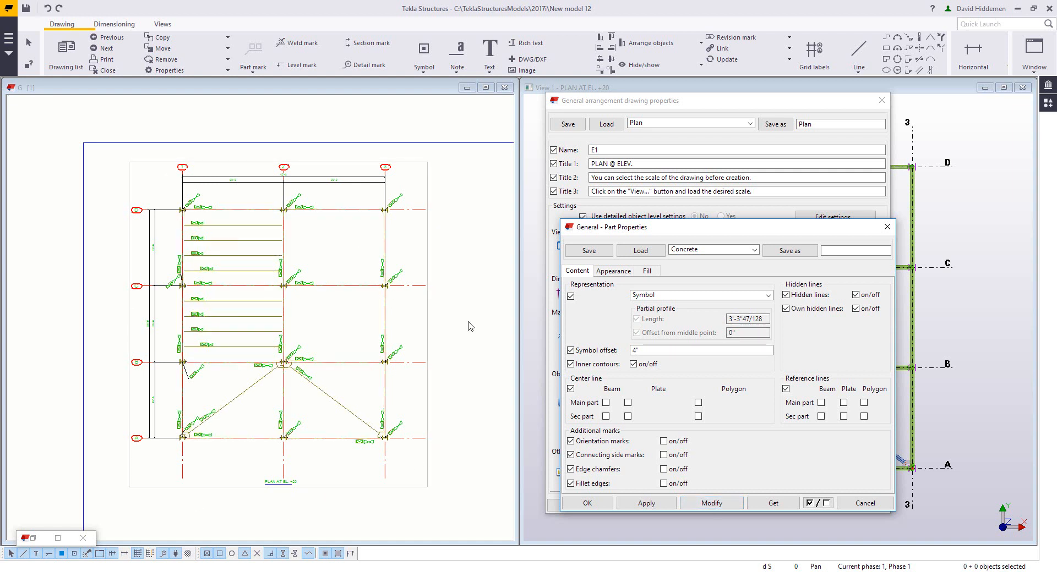
click(864, 503)
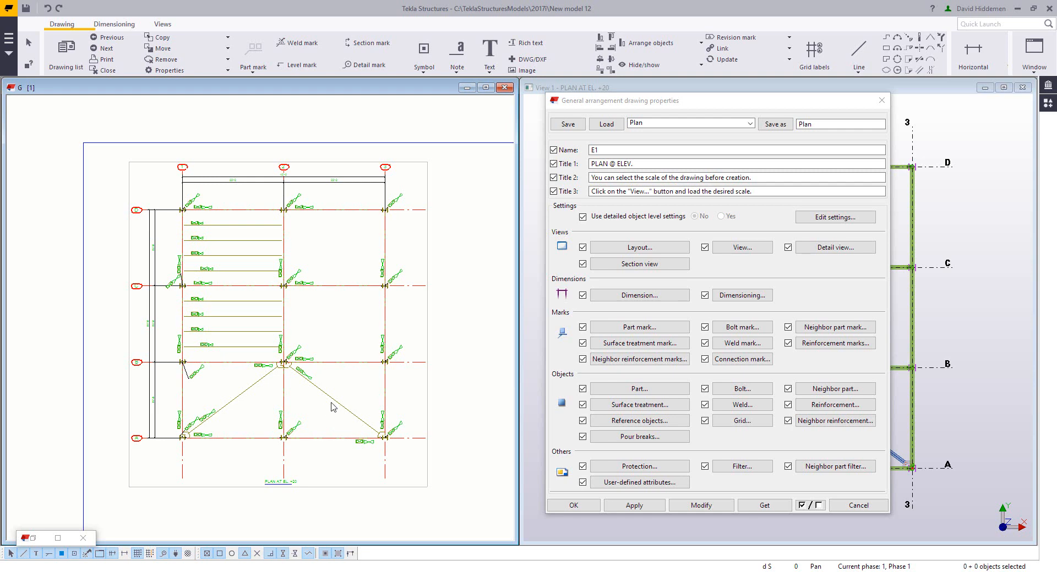
Step: Set the diagonal brace's representation to Symbol with partial profile and apply it to the drawing
double_click(334, 420)
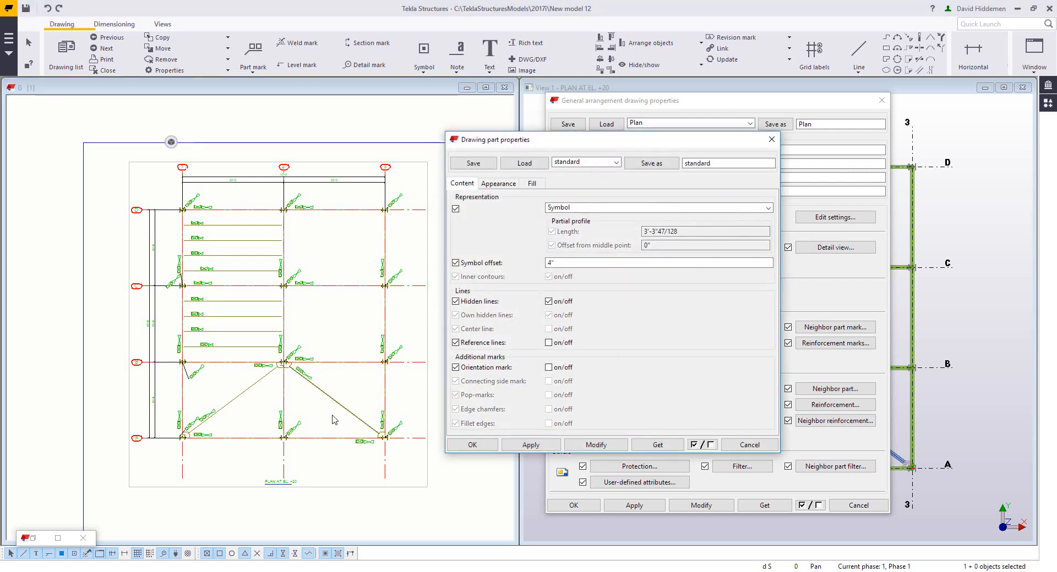
click(573, 208)
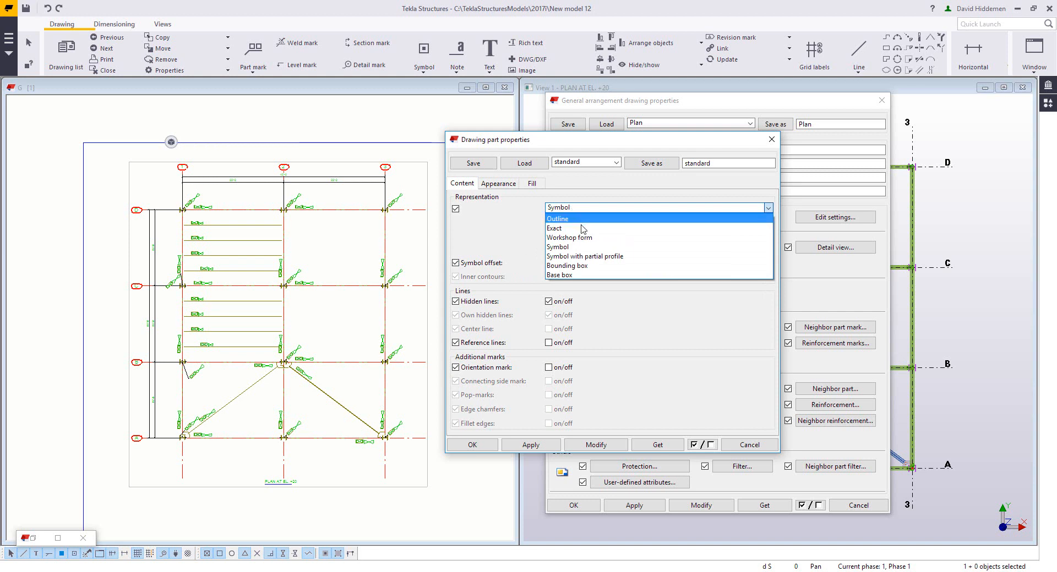
click(584, 256)
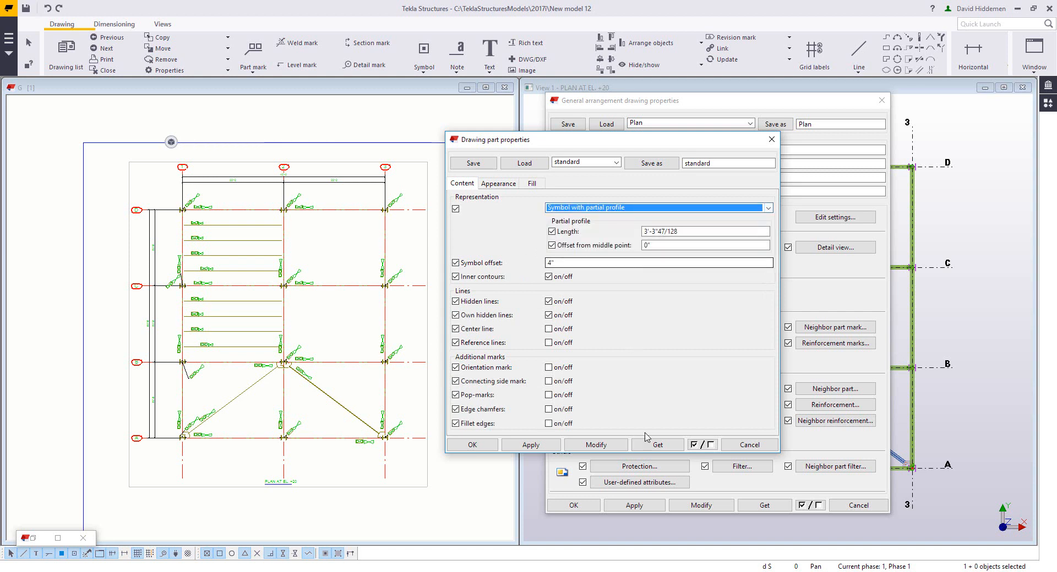
click(597, 446)
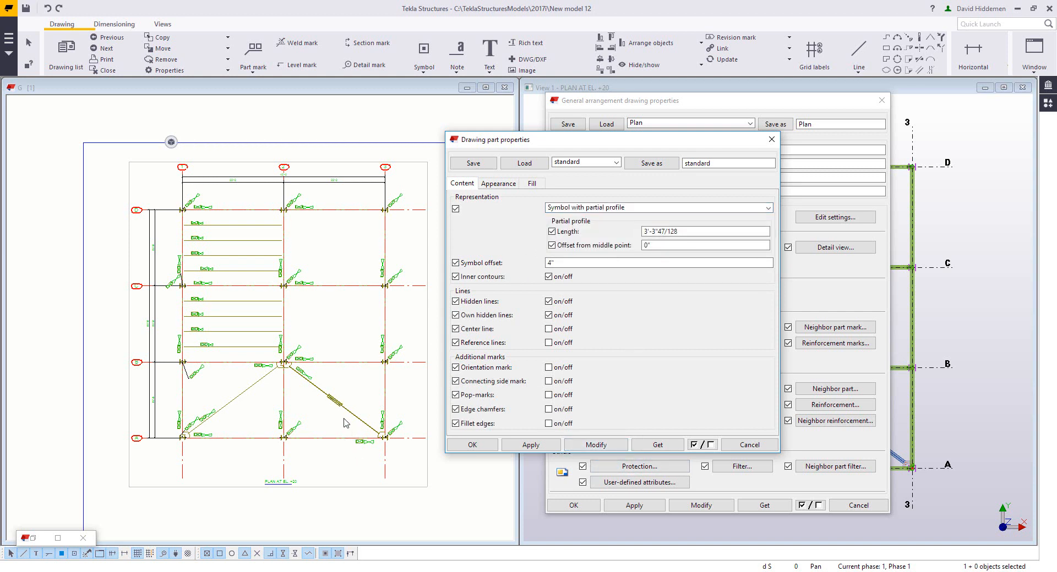
click(366, 325)
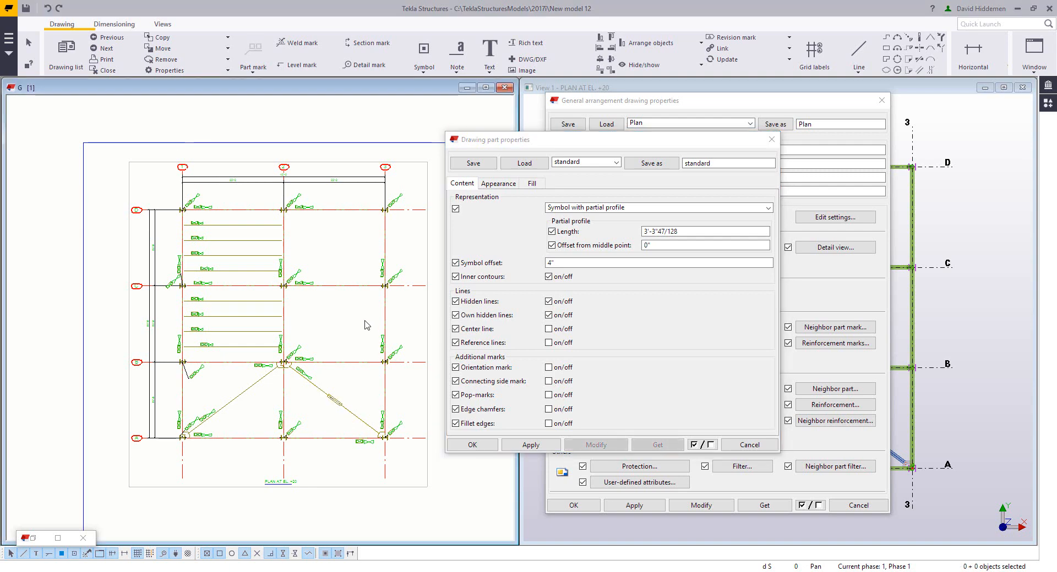
click(748, 445)
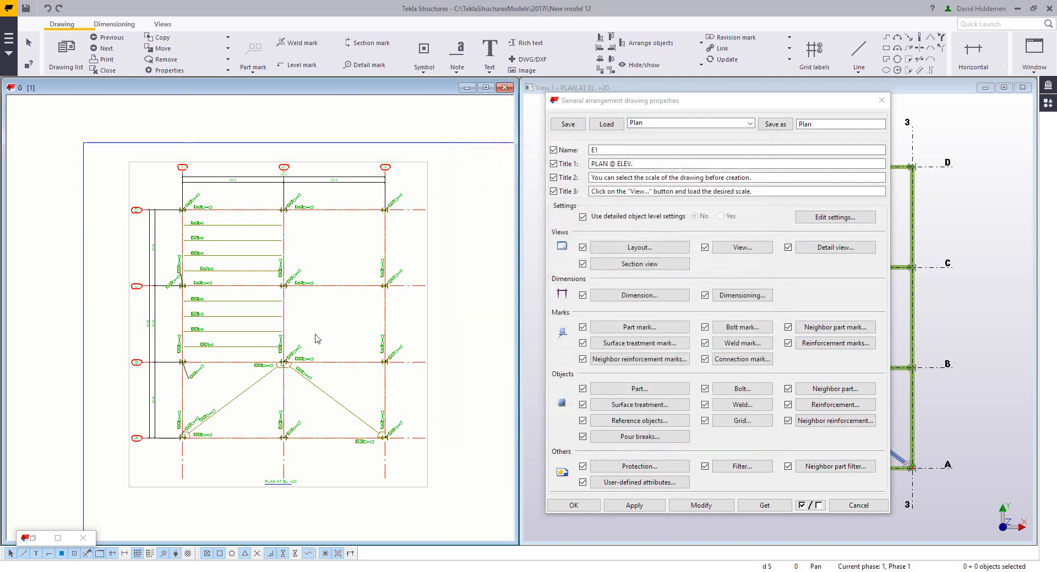
Step: Open the drawing filter settings and browse the saved filter list
mouse_move(332, 335)
middle_down()
mouse_move(345, 339)
mouse_move(335, 339)
middle_up()
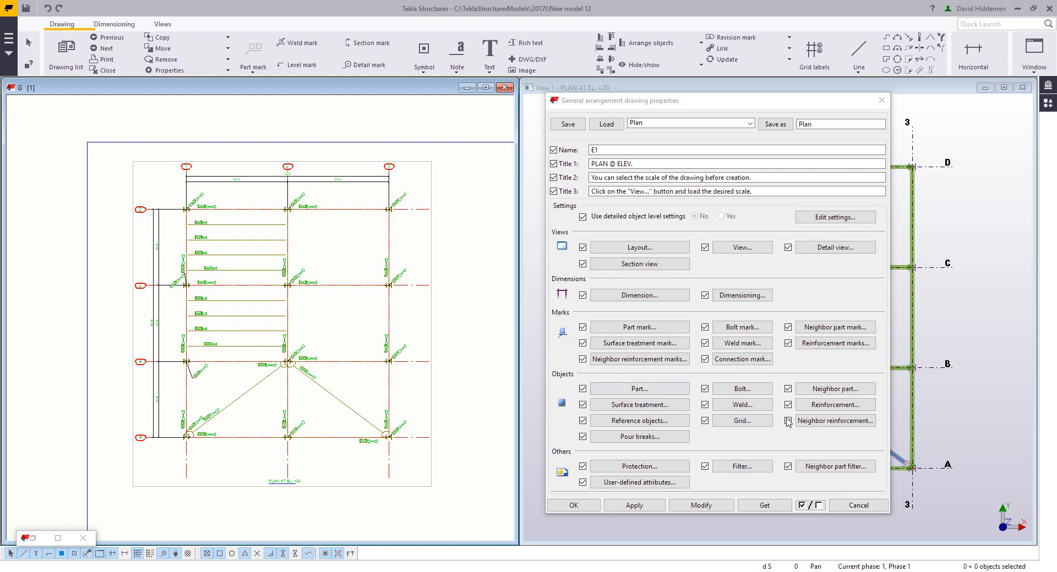
click(750, 468)
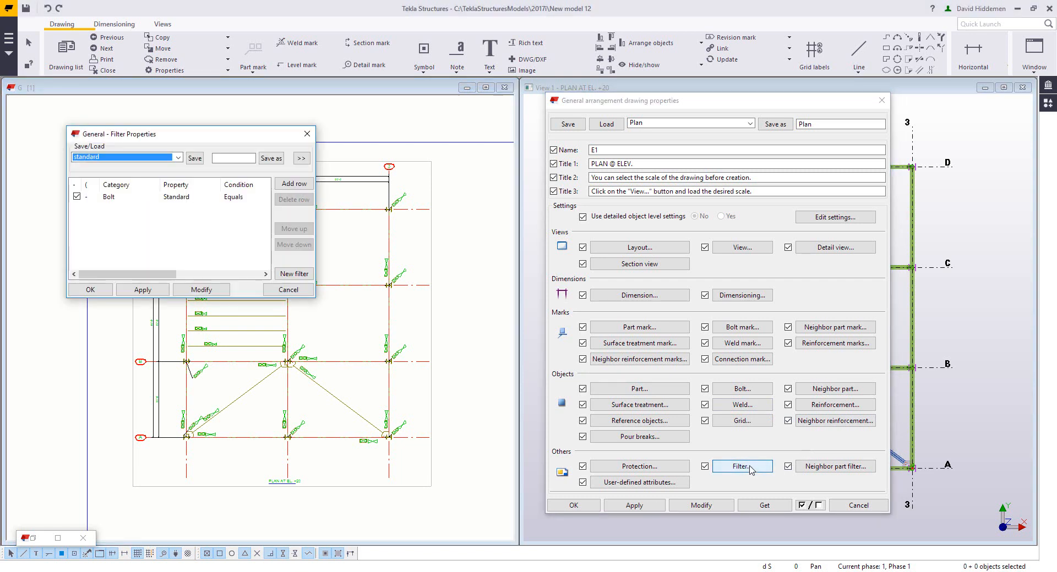
drag(316, 213, 451, 214)
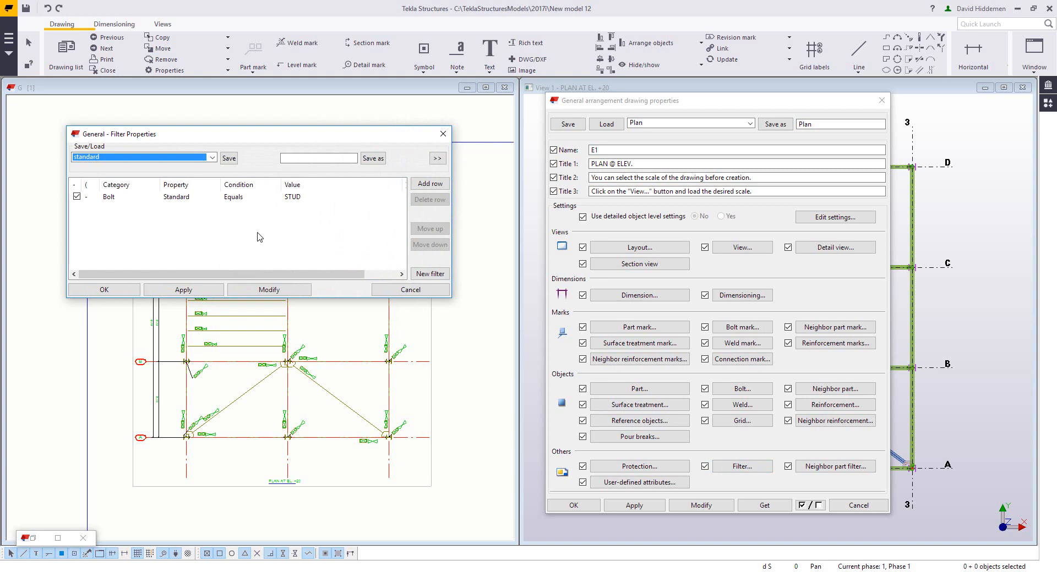
click(212, 158)
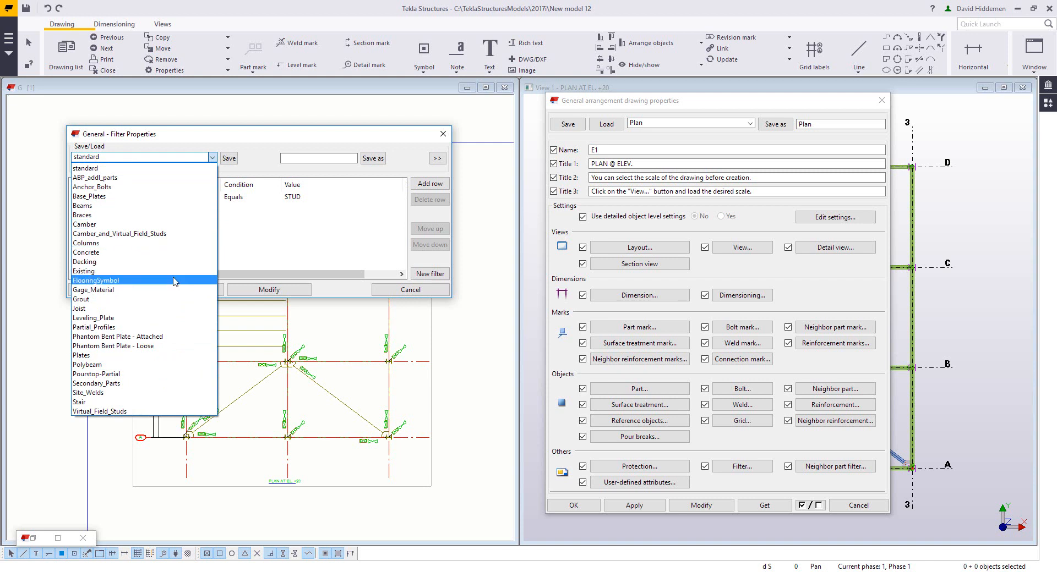
click(260, 227)
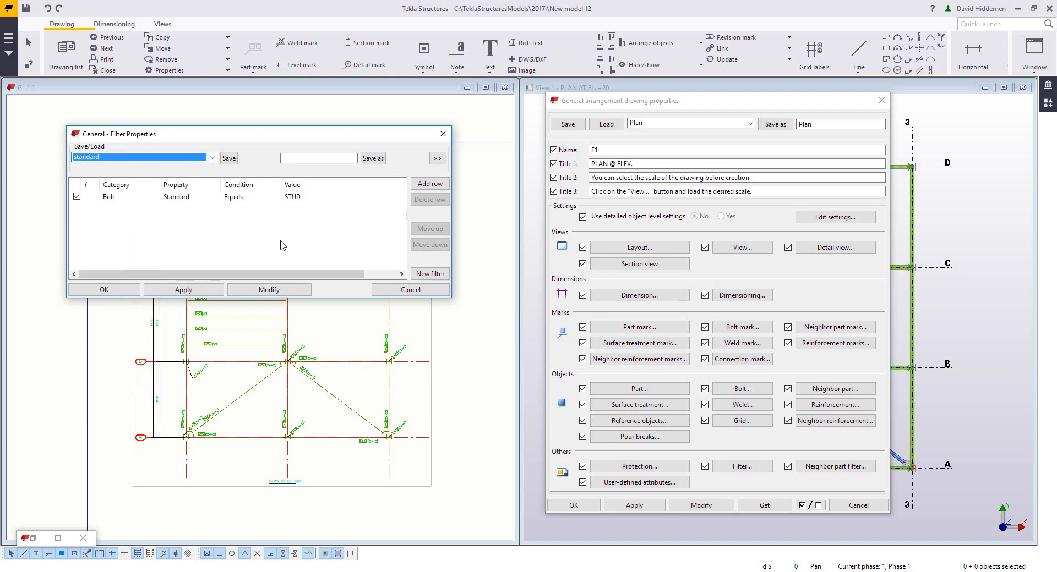
Step: Create a new filter and enable its Part Name row
click(431, 274)
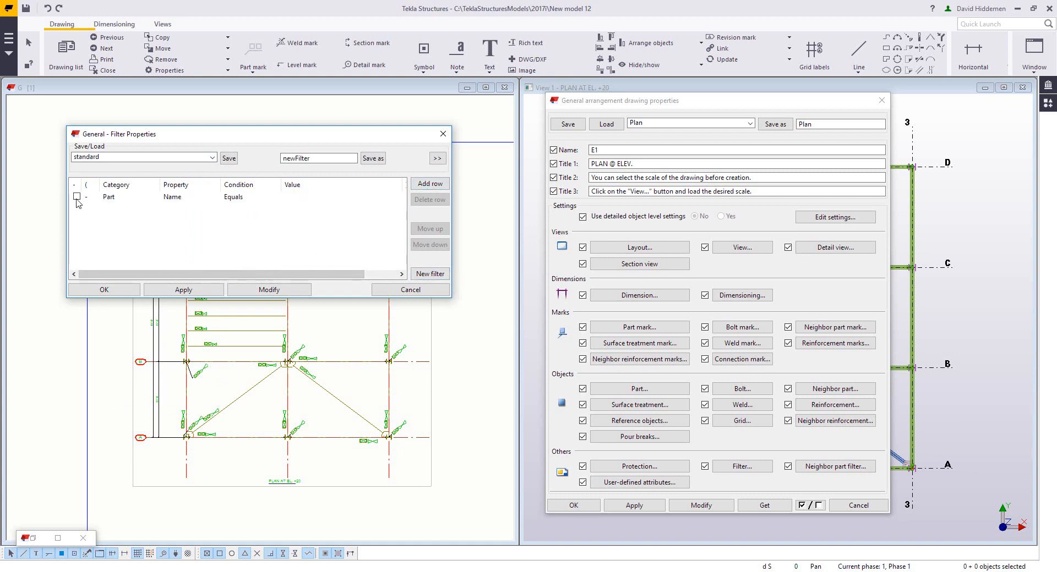
scroll(308, 409, up, 4)
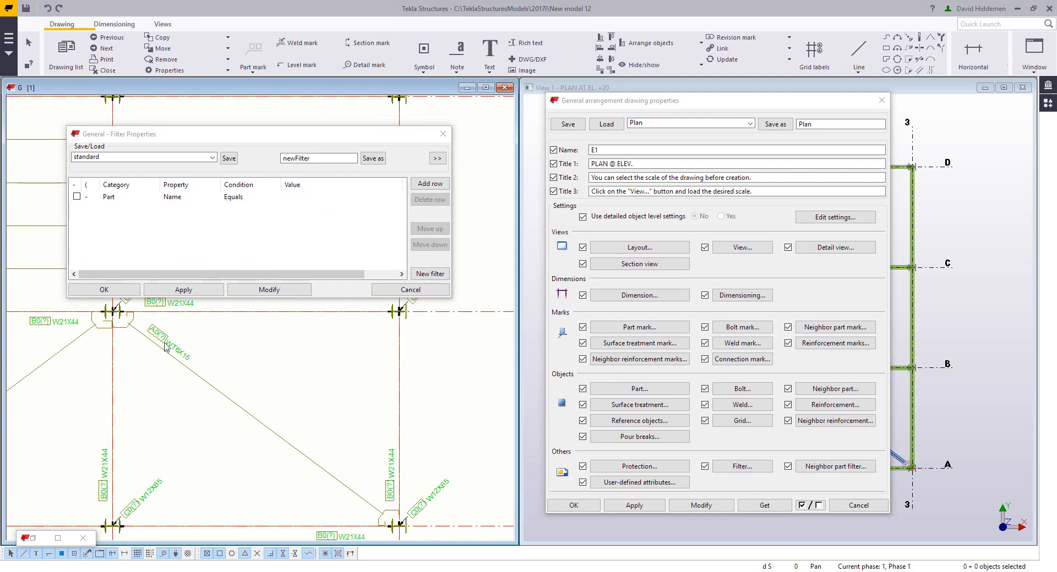
middle_drag(220, 413, 239, 406)
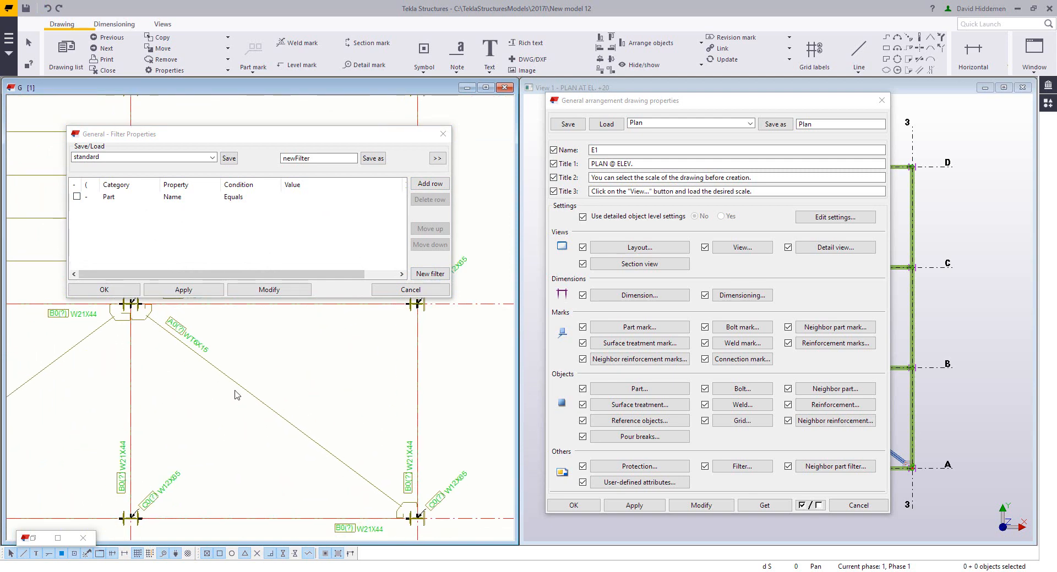
click(76, 202)
click(76, 198)
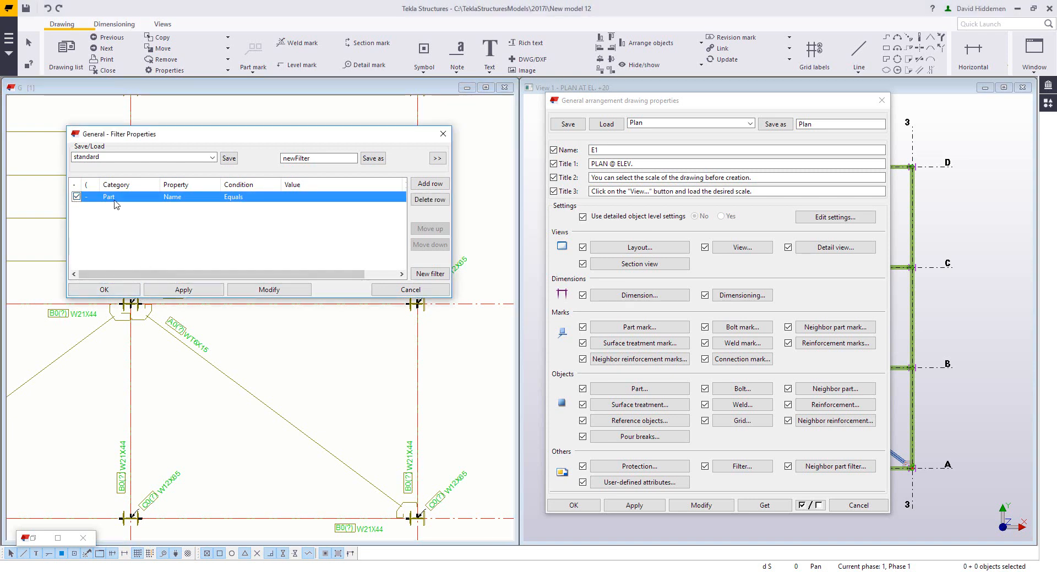
Step: Set the filter row's condition to Contains with the value BRACE
click(247, 197)
click(248, 197)
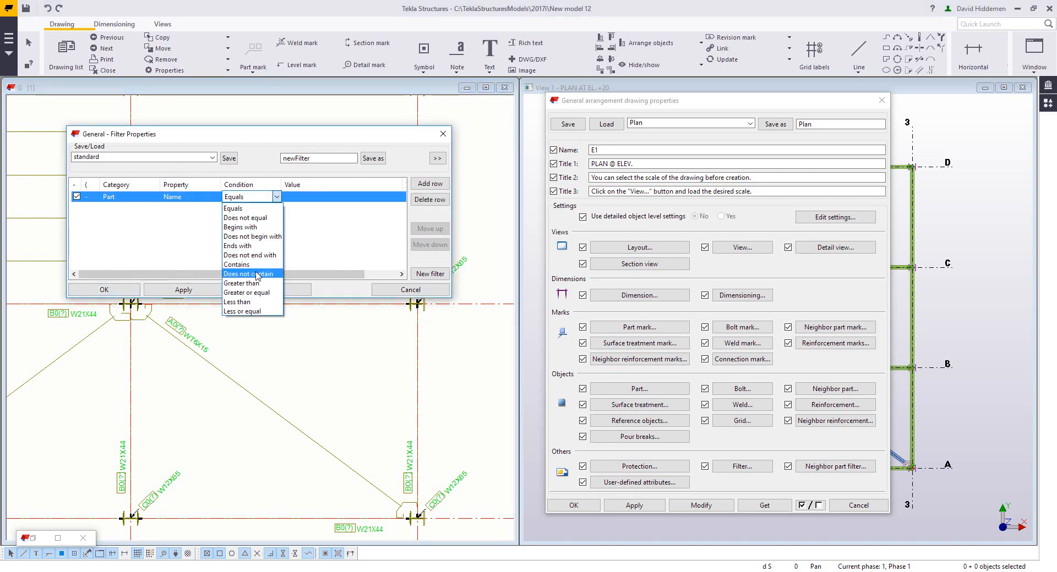
click(280, 255)
click(301, 201)
key(Caps_Lock)
text(B)
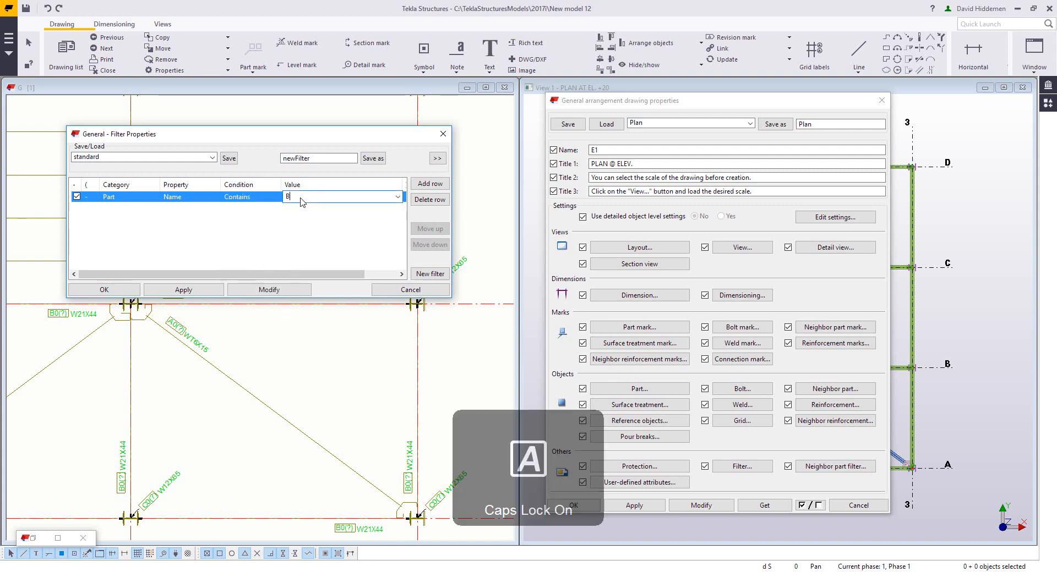
text(RACE)
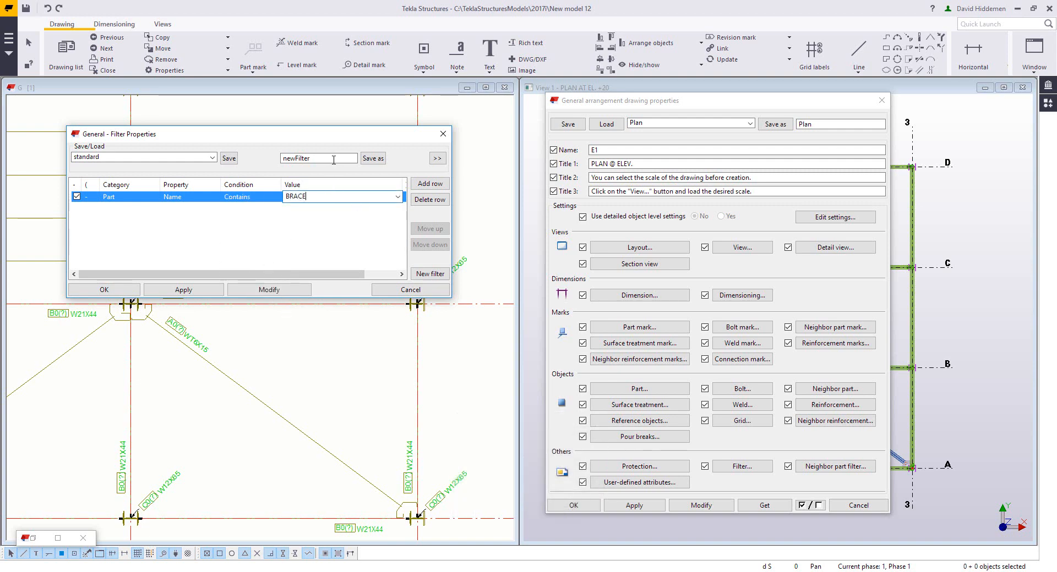
Step: Save the filter as +BRACEFILTER and close the filter dialog
drag(333, 161, 200, 171)
text(+)
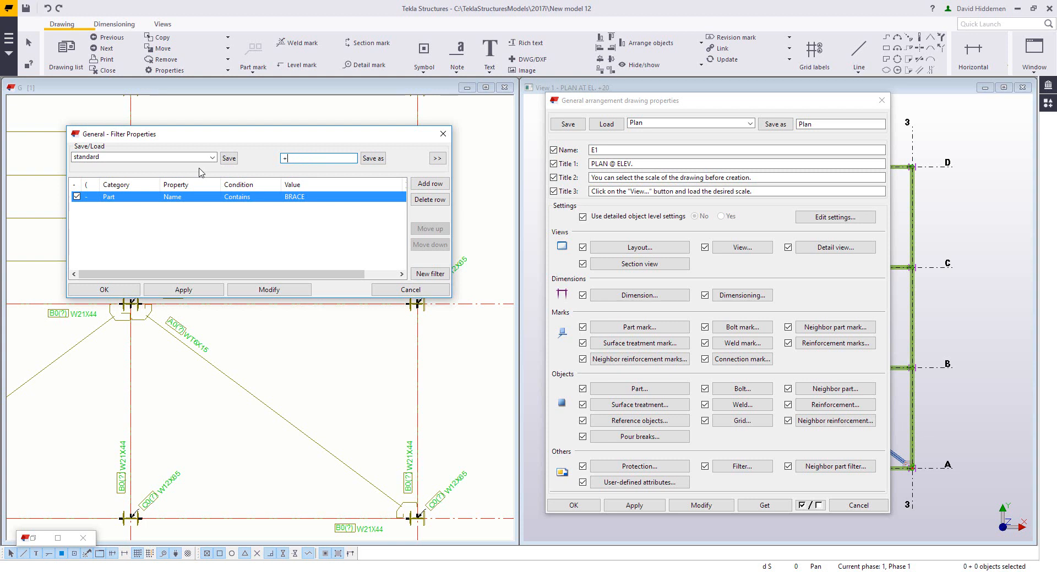
text(BRACEFILTER)
click(373, 158)
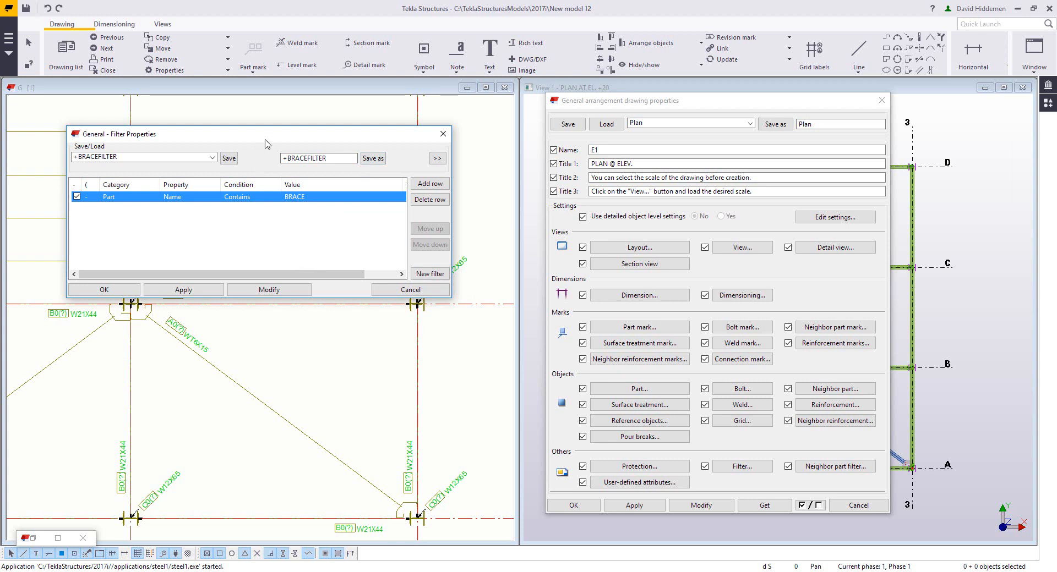
drag(267, 138, 285, 113)
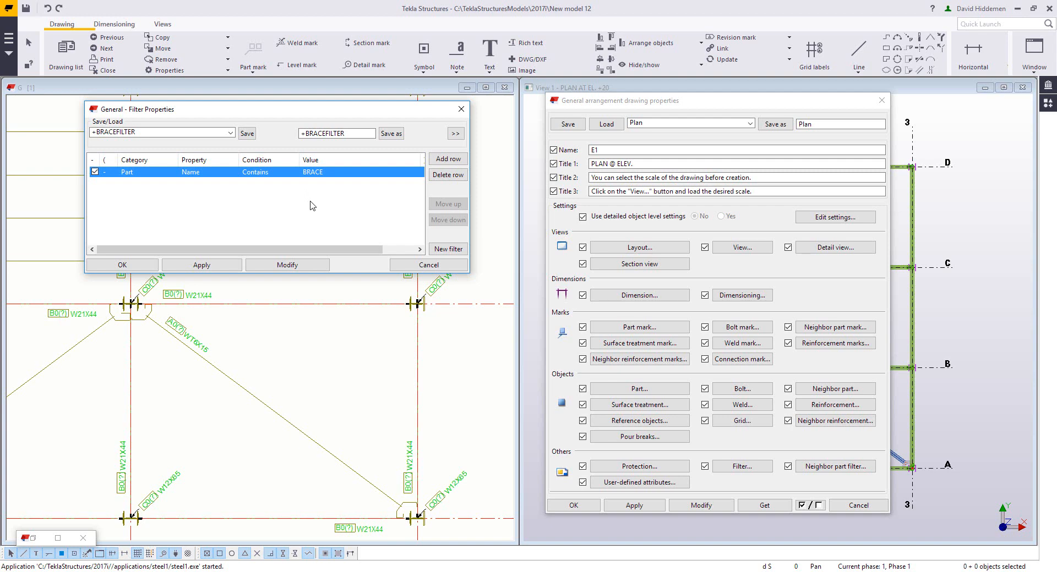
click(411, 265)
Step: Set the general part representation to Symbol with partial profile
middle_drag(262, 254, 253, 185)
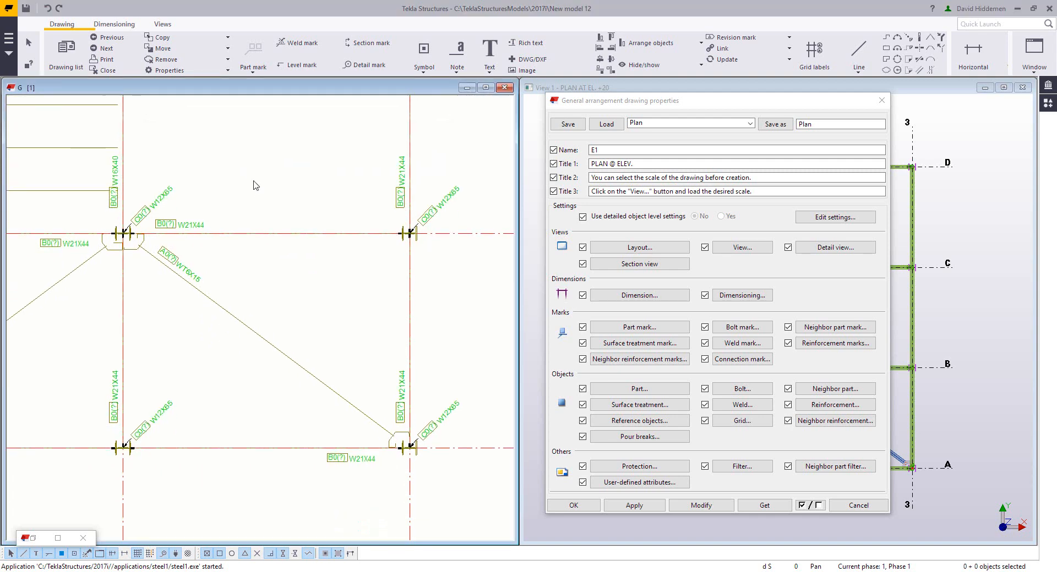
middle_drag(294, 277, 301, 264)
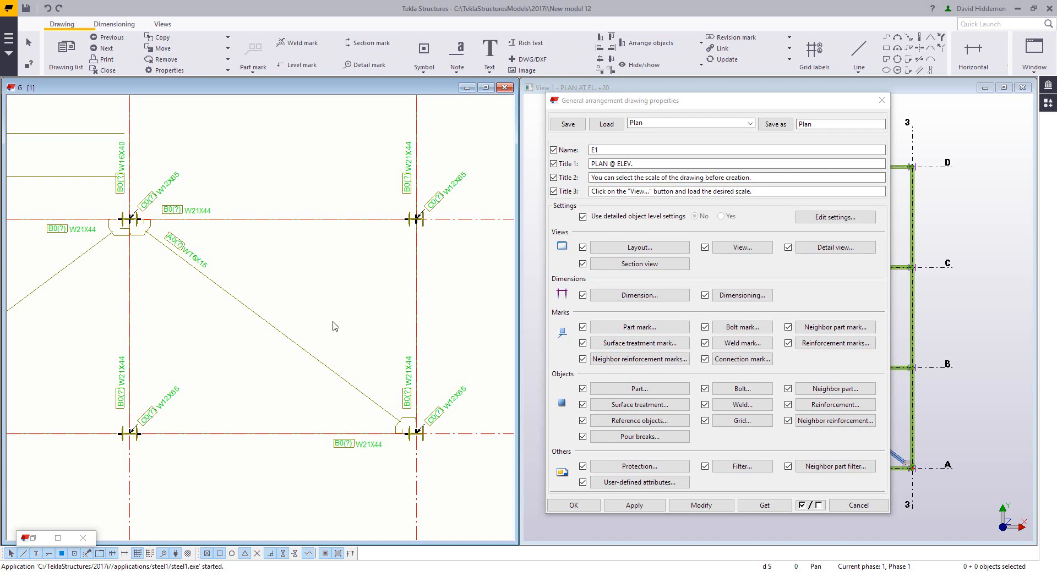
click(625, 390)
drag(682, 219, 462, 142)
click(368, 205)
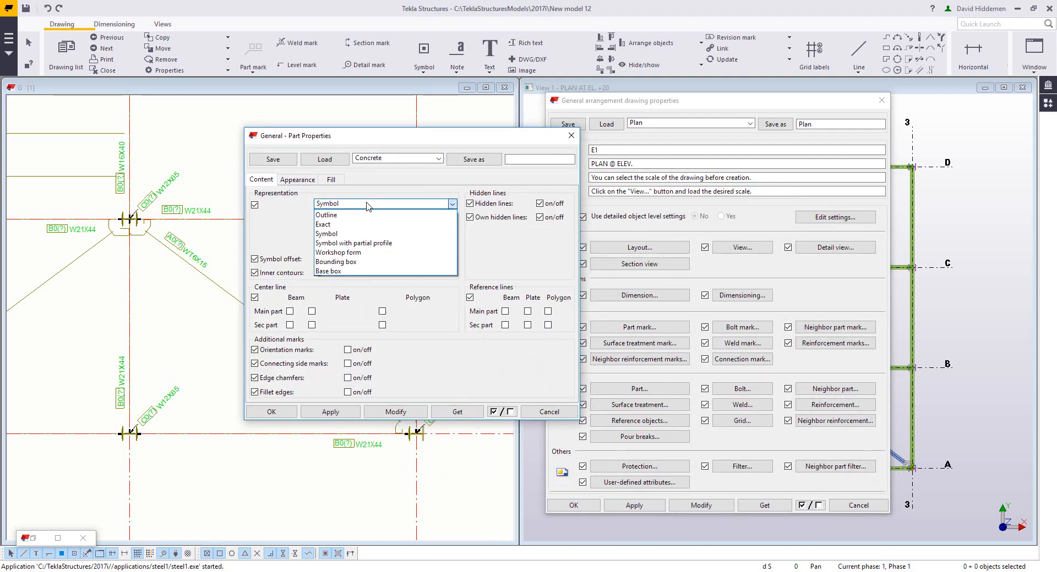
click(353, 243)
drag(380, 143, 506, 162)
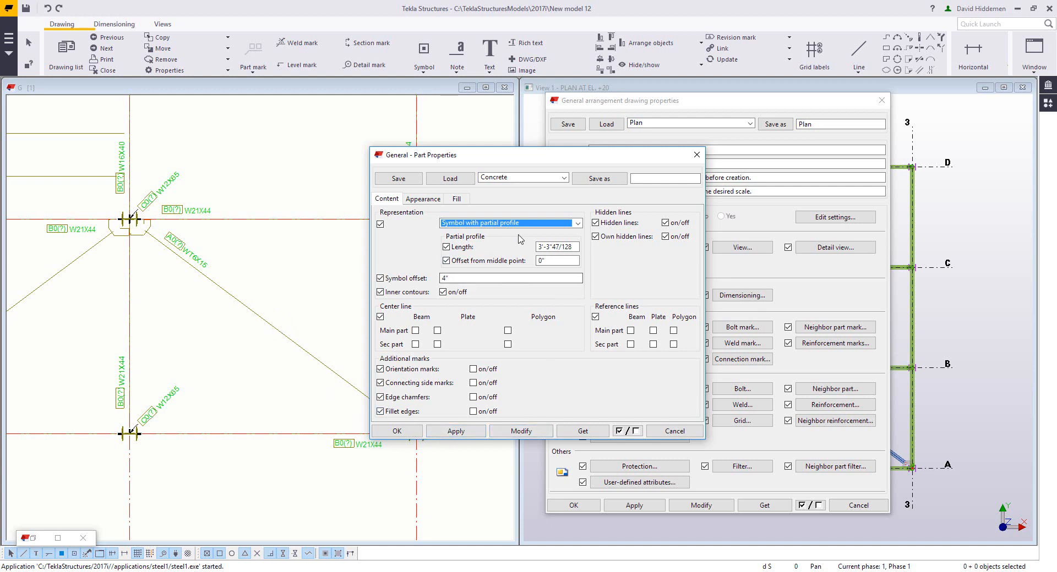
Step: Set the visible lines color of parts to blue
click(423, 199)
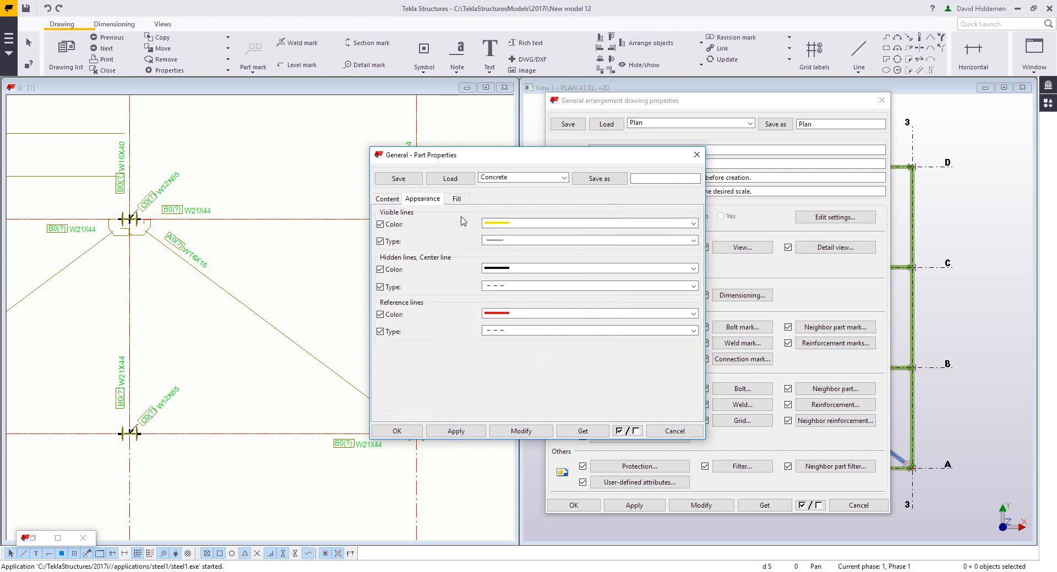
click(507, 223)
click(513, 268)
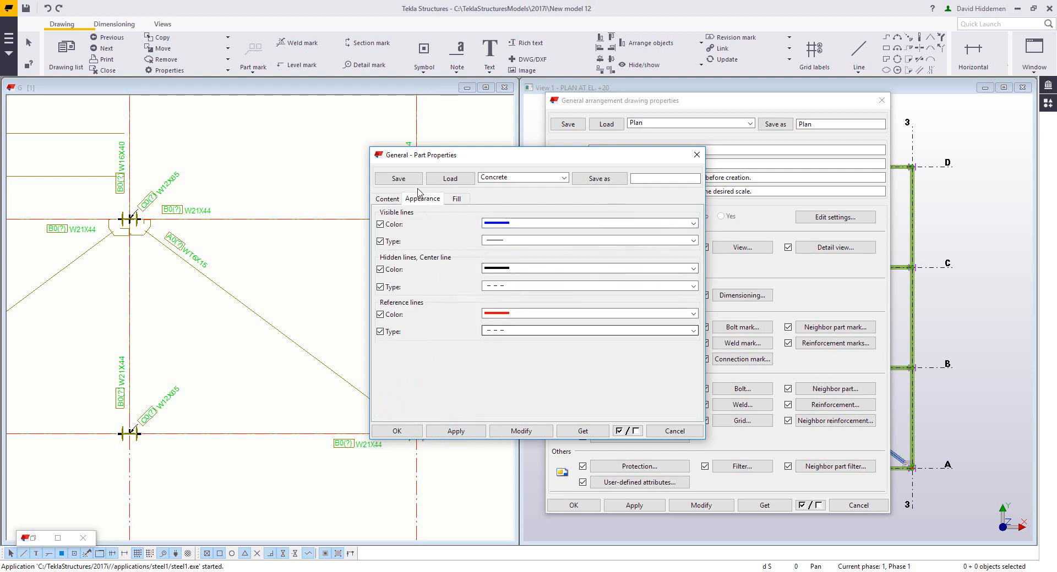
Step: Save the part properties as +BRACEAPPEARANCE and close the part properties dialog
click(387, 198)
click(652, 179)
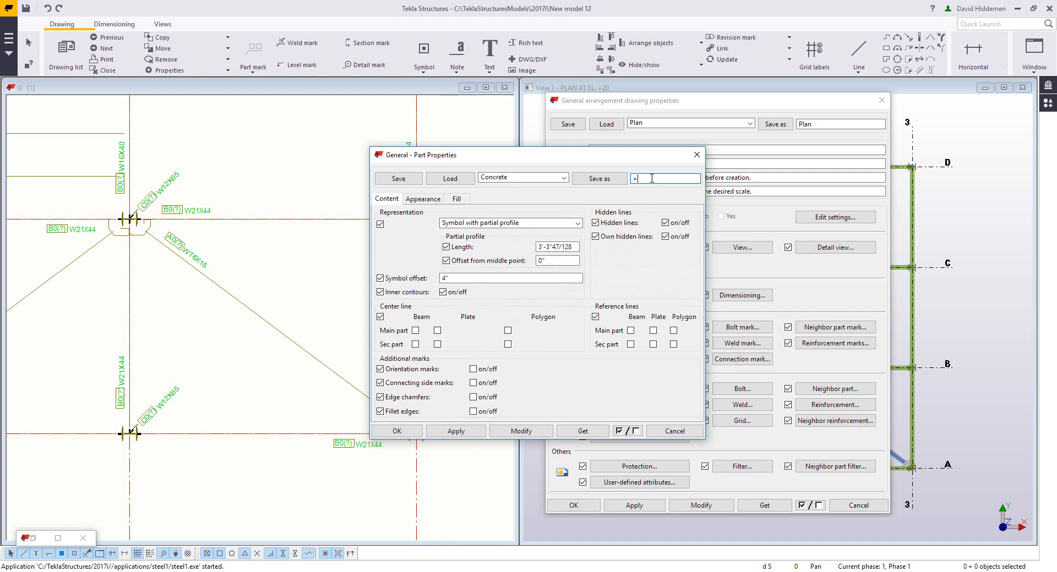
text(+BRACEAPPEARANCE)
click(605, 181)
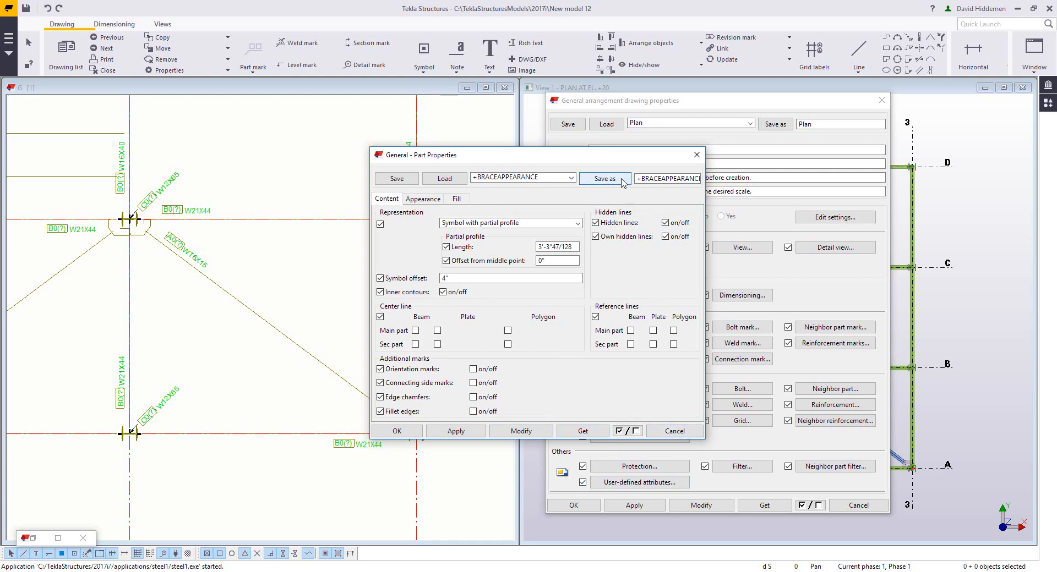
click(680, 431)
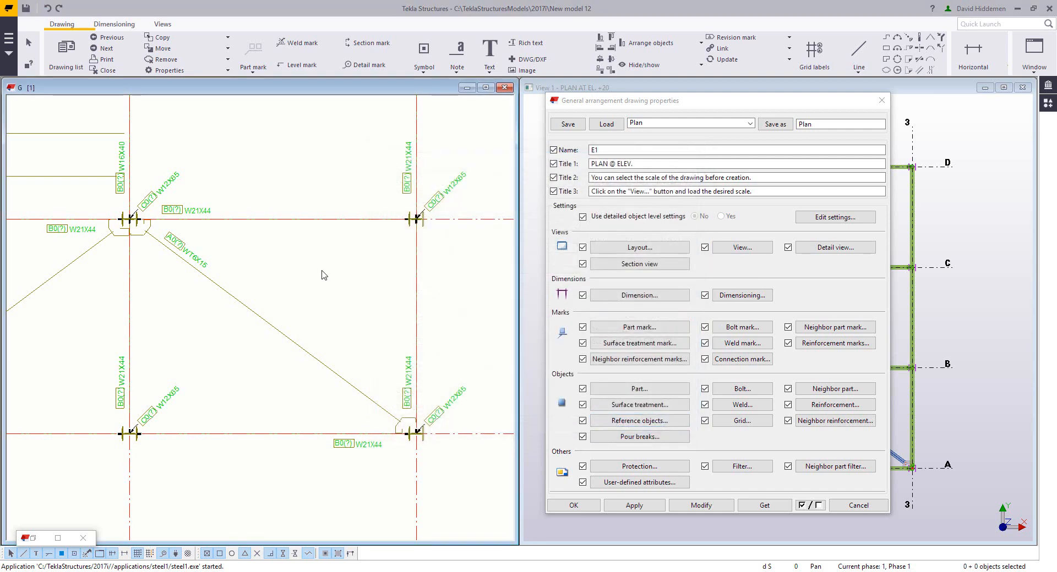
Step: Add an object-level settings row and set its model object filter to +BRACEFILTER
scroll(321, 276, down, 1)
mouse_move(320, 275)
middle_down()
mouse_move(372, 295)
mouse_move(394, 283)
middle_up()
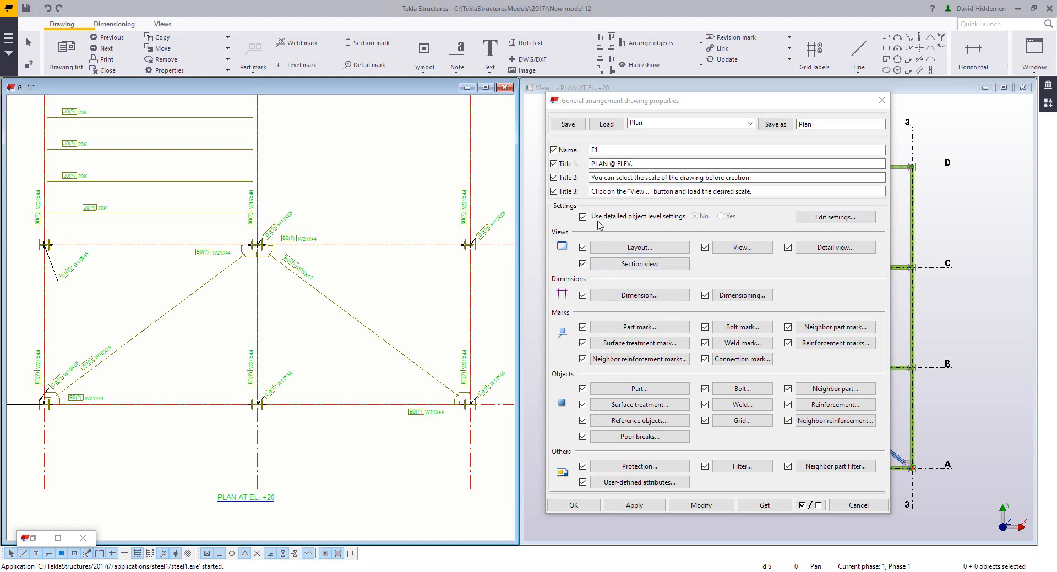
click(805, 218)
drag(612, 180, 594, 161)
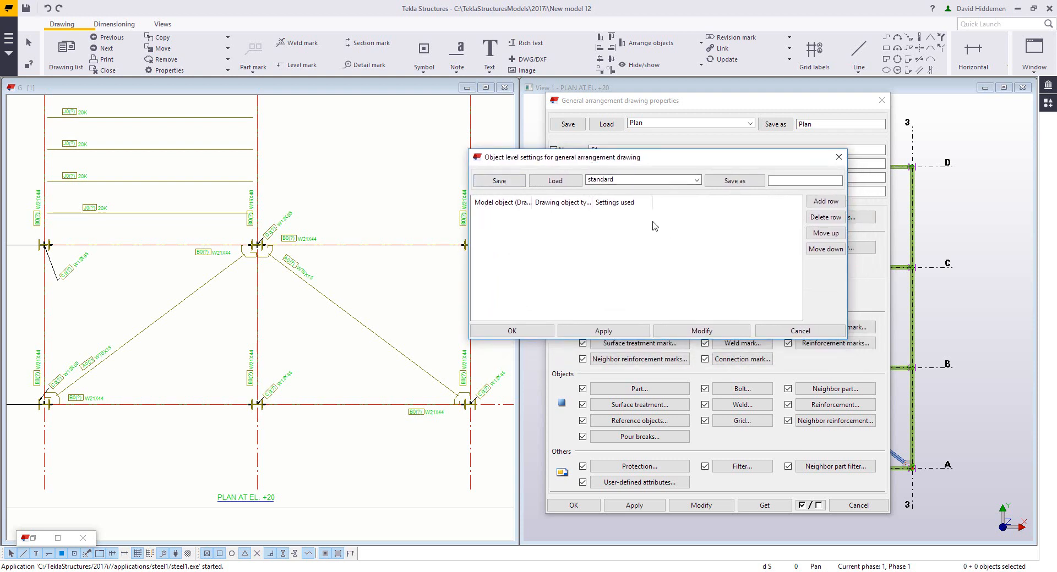
click(825, 202)
click(508, 216)
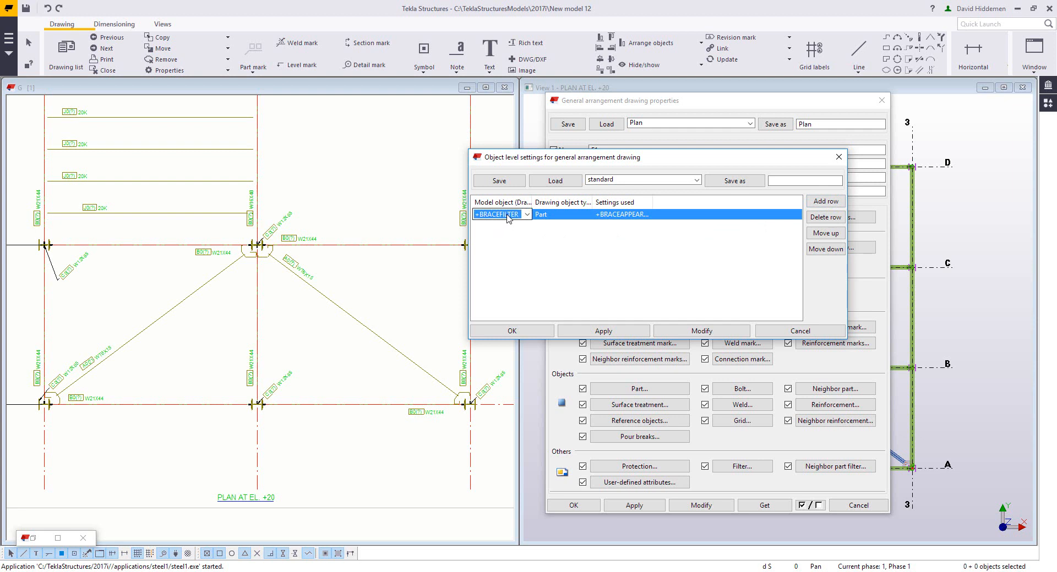
click(508, 216)
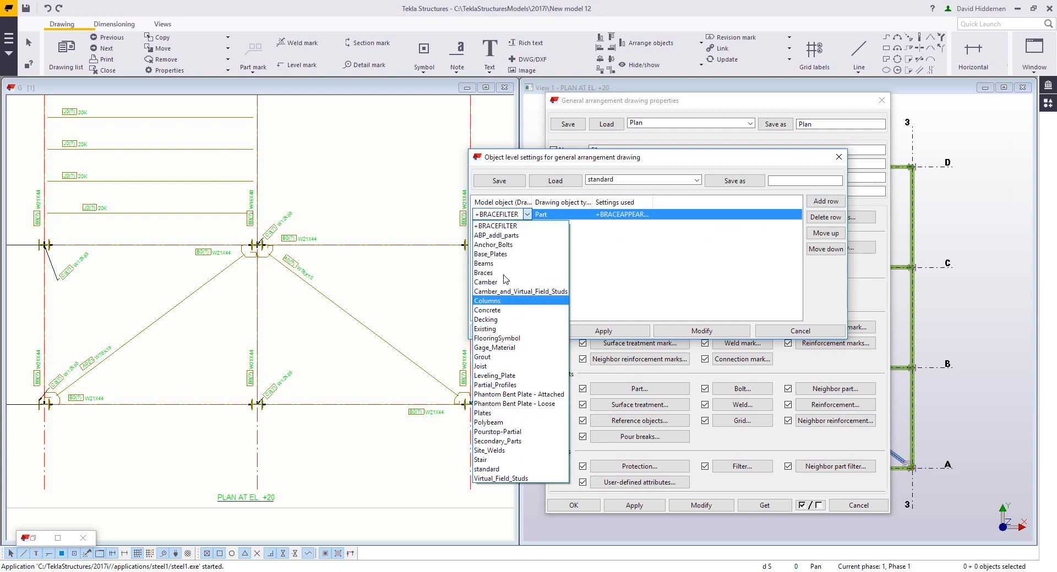
click(498, 225)
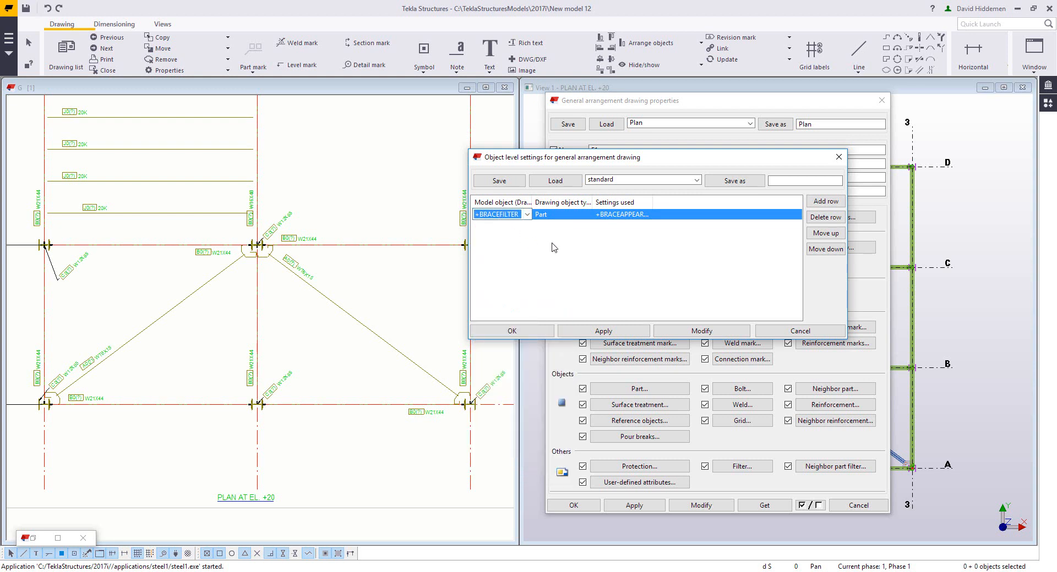
Step: Set the row's drawing object type to Part with +BRACEAPPEARANCE settings and apply the object-level settings to the drawing
click(569, 216)
click(569, 216)
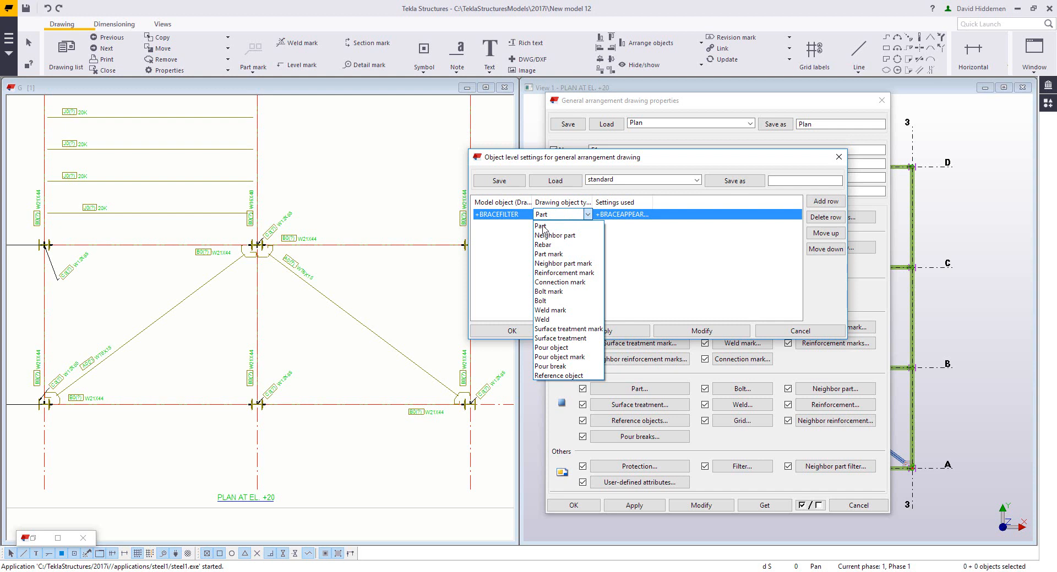
click(544, 227)
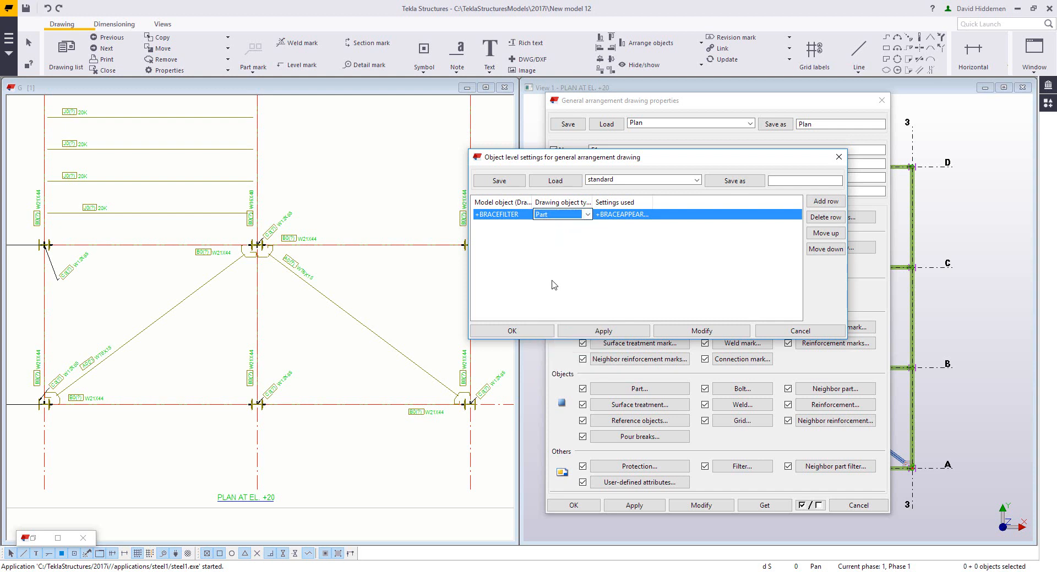
drag(657, 204, 674, 203)
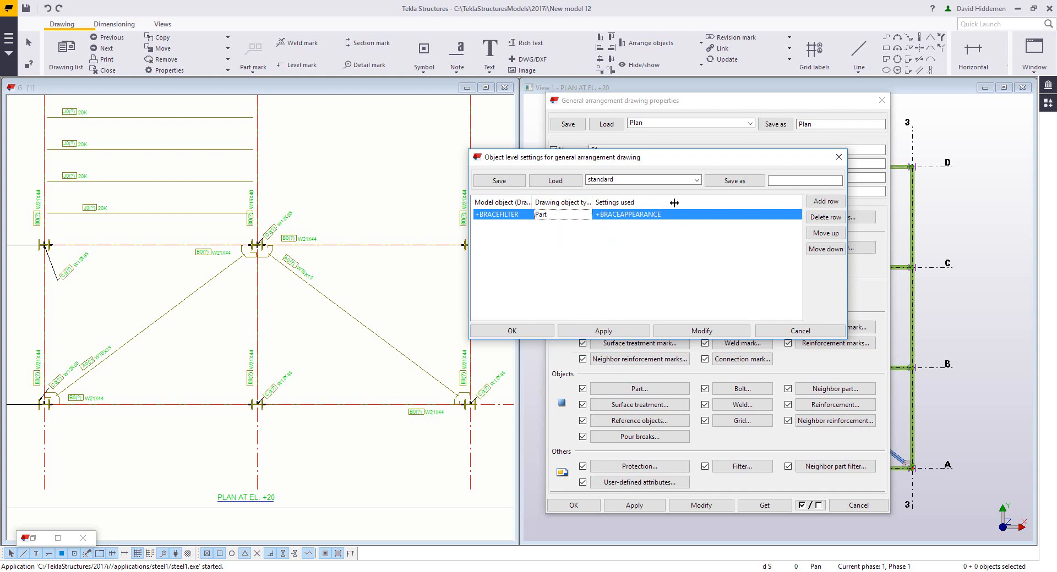
click(664, 216)
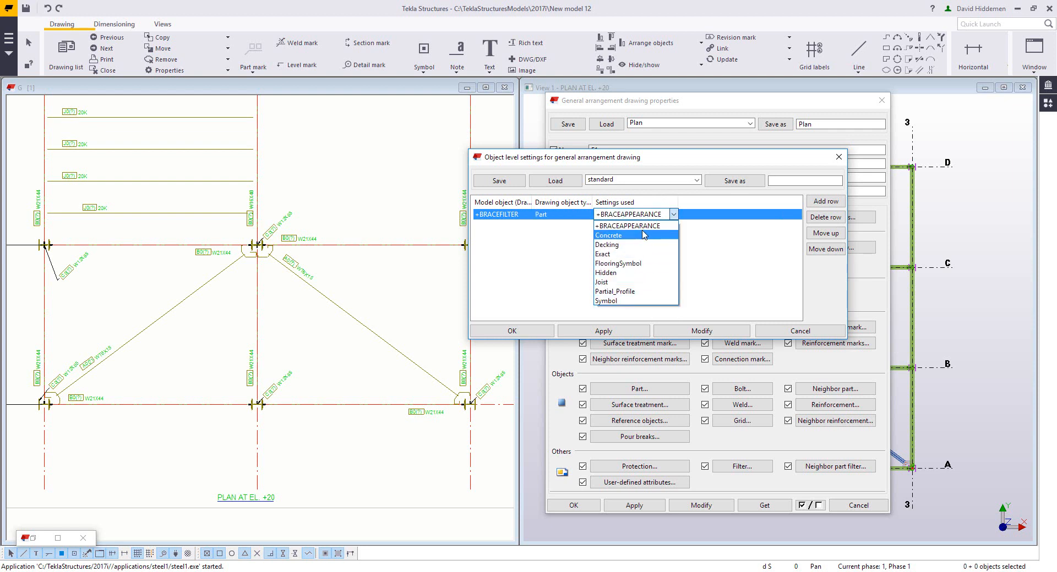
click(644, 226)
click(590, 262)
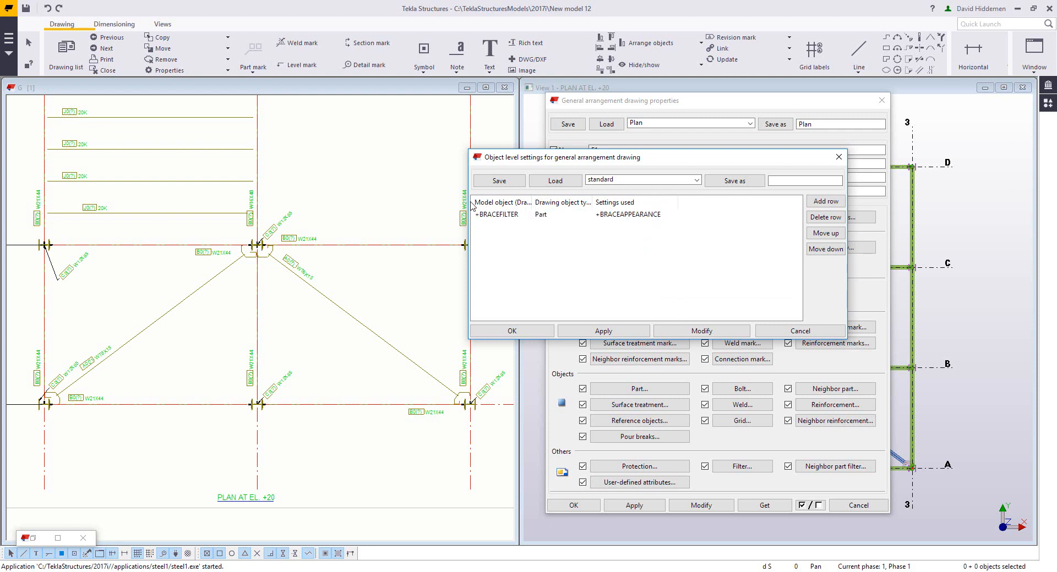
click(682, 332)
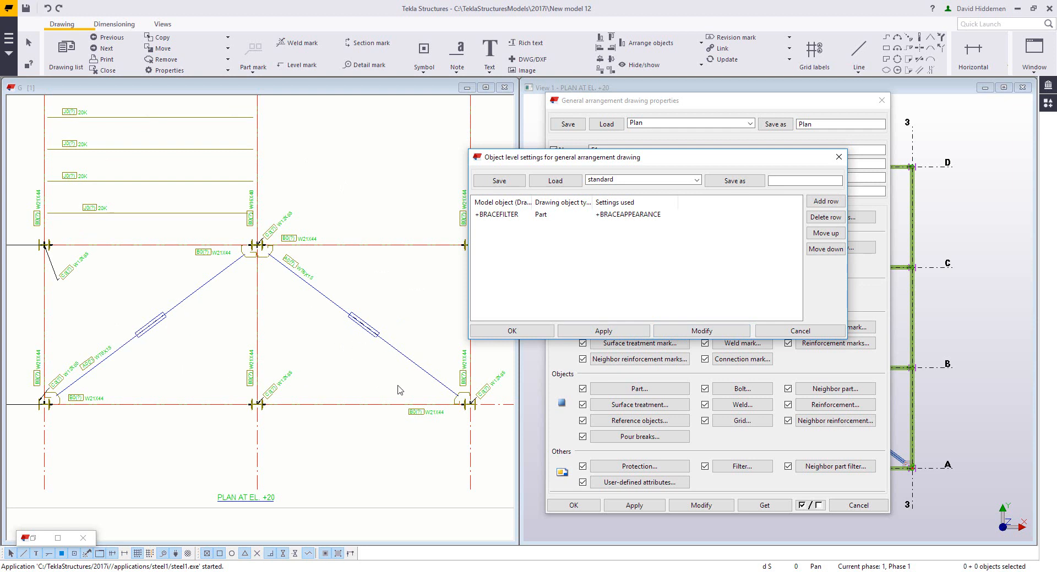
click(514, 332)
Step: Create a new drawing filter with a Part Name row set to Contains JOIST
click(742, 466)
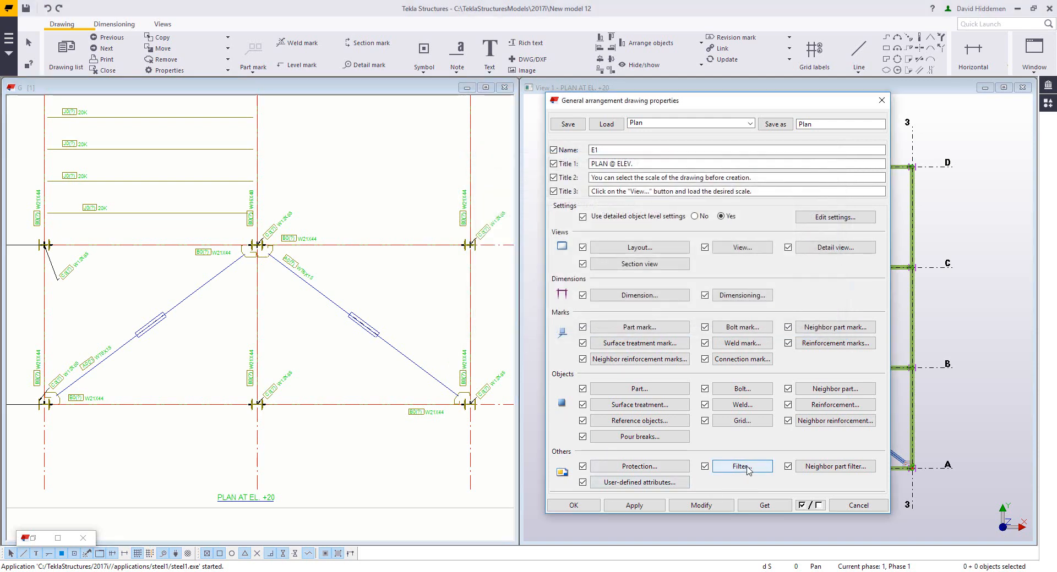
drag(314, 110, 318, 222)
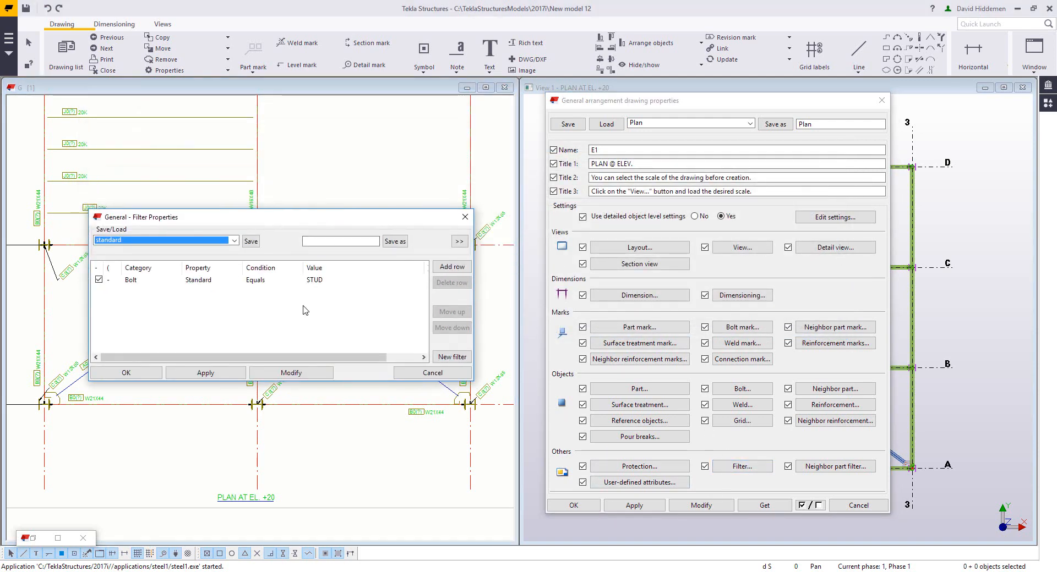
click(452, 357)
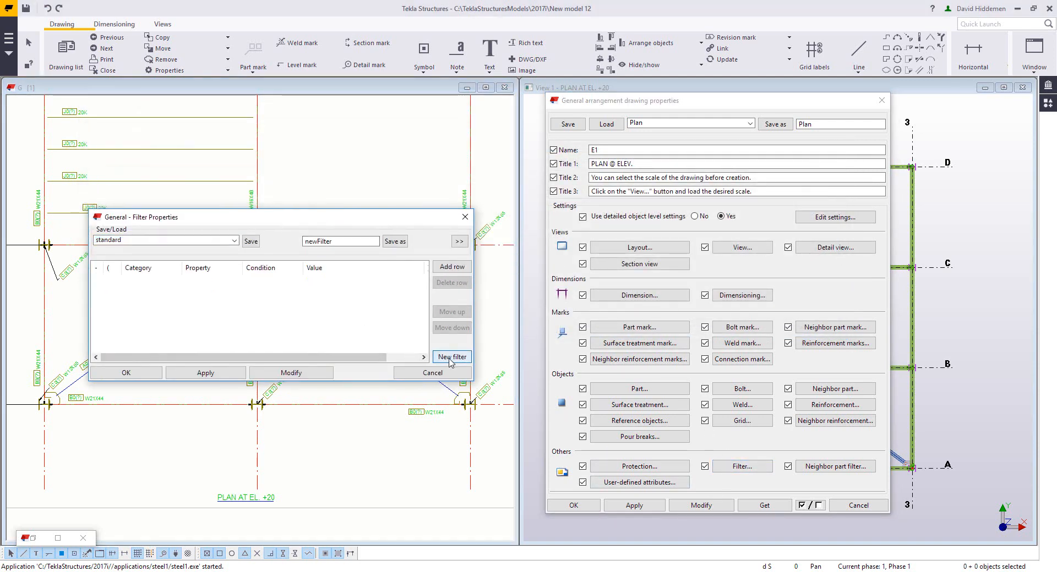
click(452, 267)
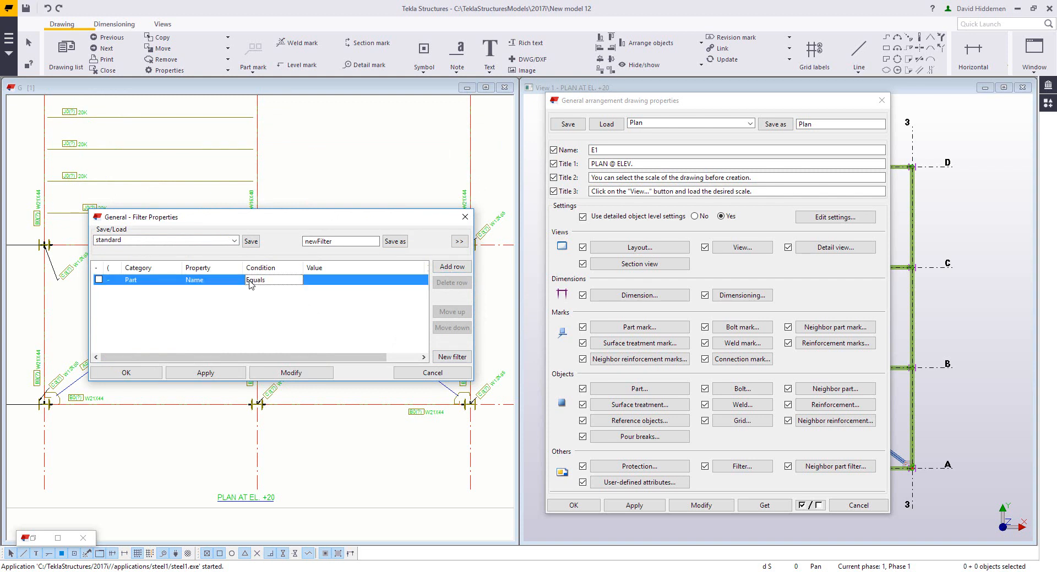
click(276, 283)
click(269, 336)
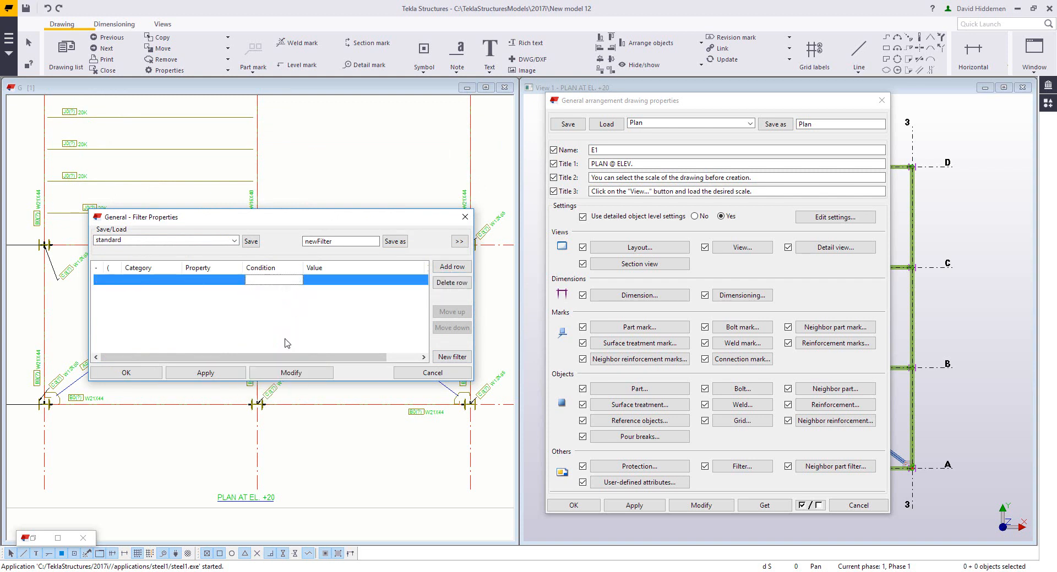
click(321, 281)
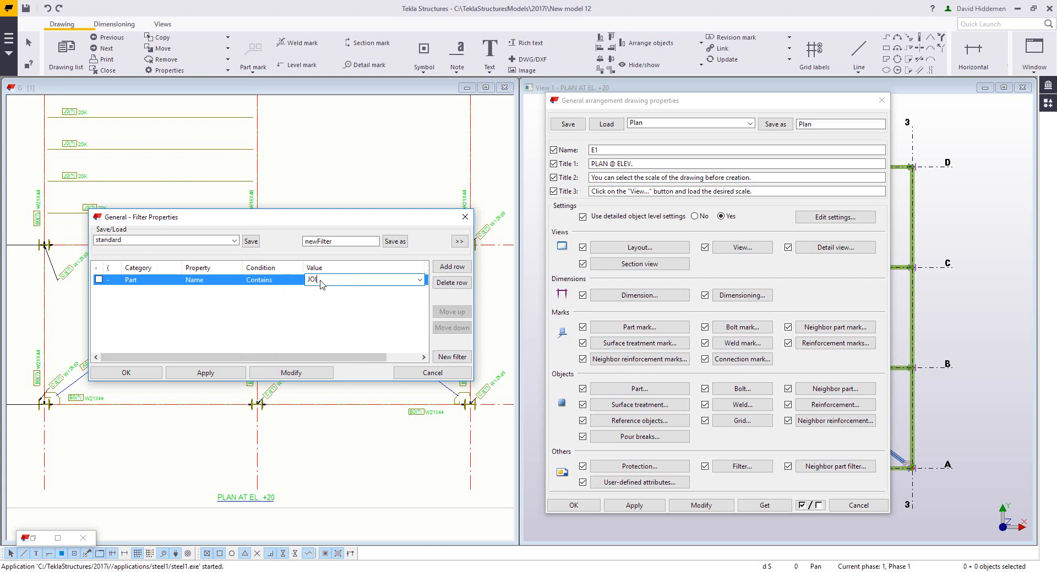
Step: Save the filter as +JOISTFILTER and close the filter dialog
click(341, 242)
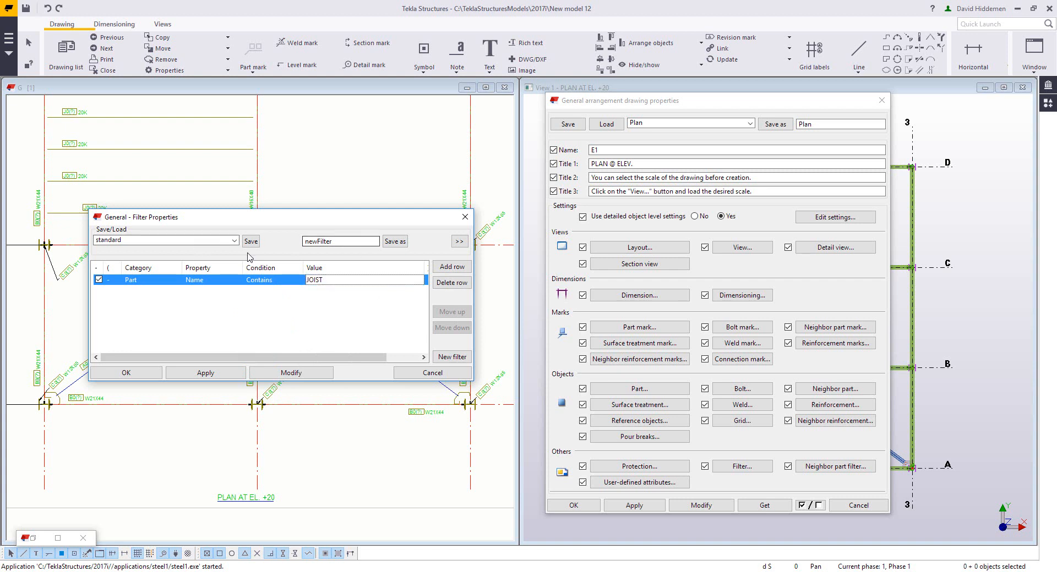
drag(336, 243, 249, 243)
text(+JOISTFILTER)
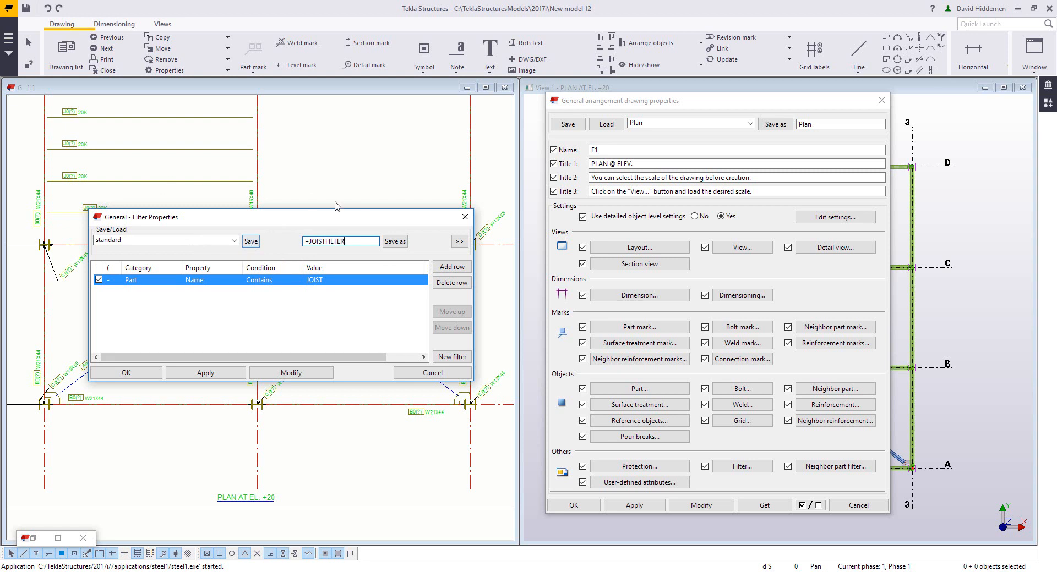
click(395, 241)
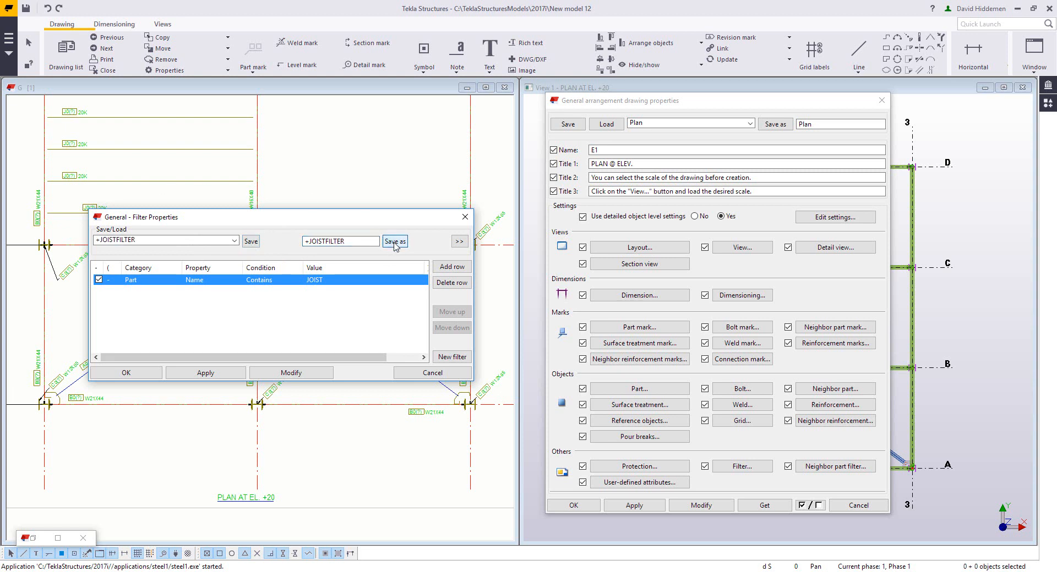
click(433, 373)
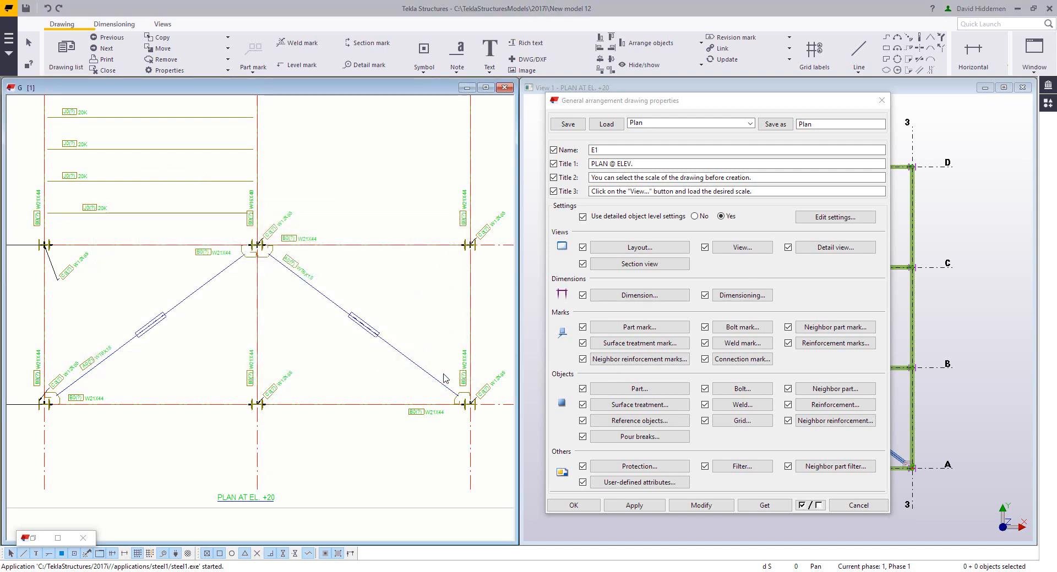
Step: Set the part representation to Symbol
click(650, 391)
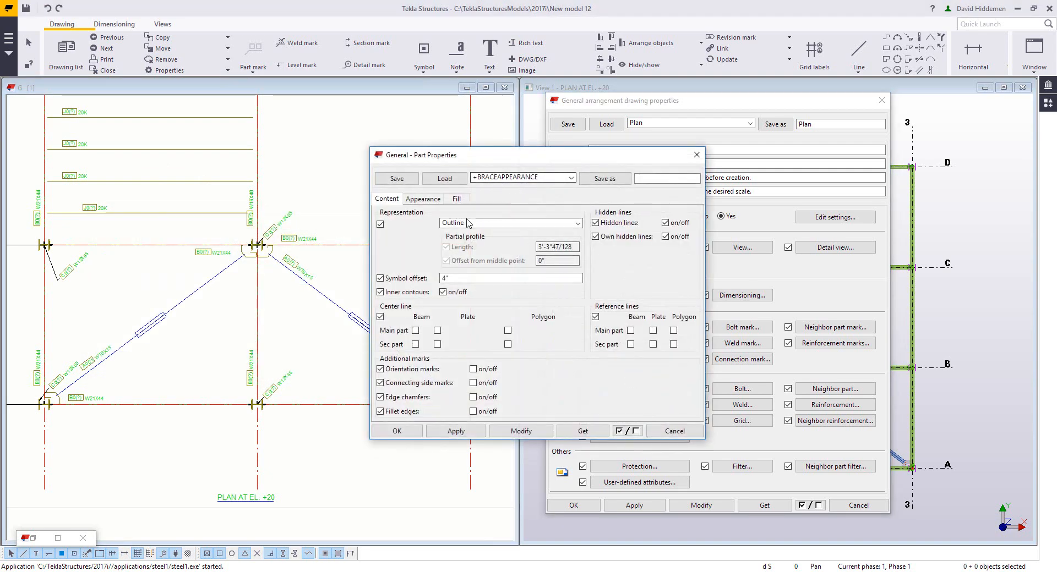
click(484, 223)
click(484, 249)
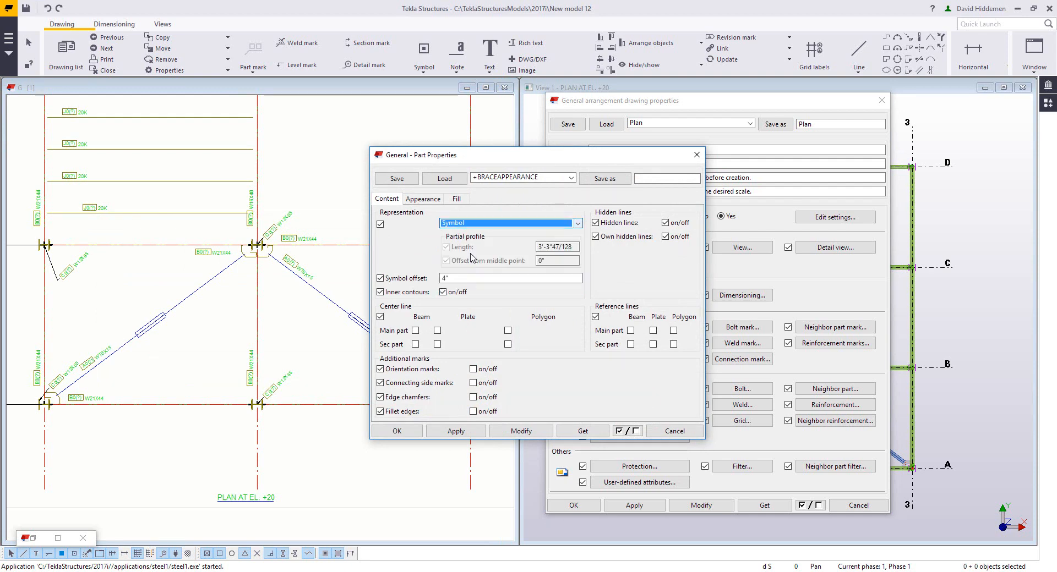
Step: Set the parts' visible lines to green color and PHANTOM line type
click(432, 201)
click(512, 224)
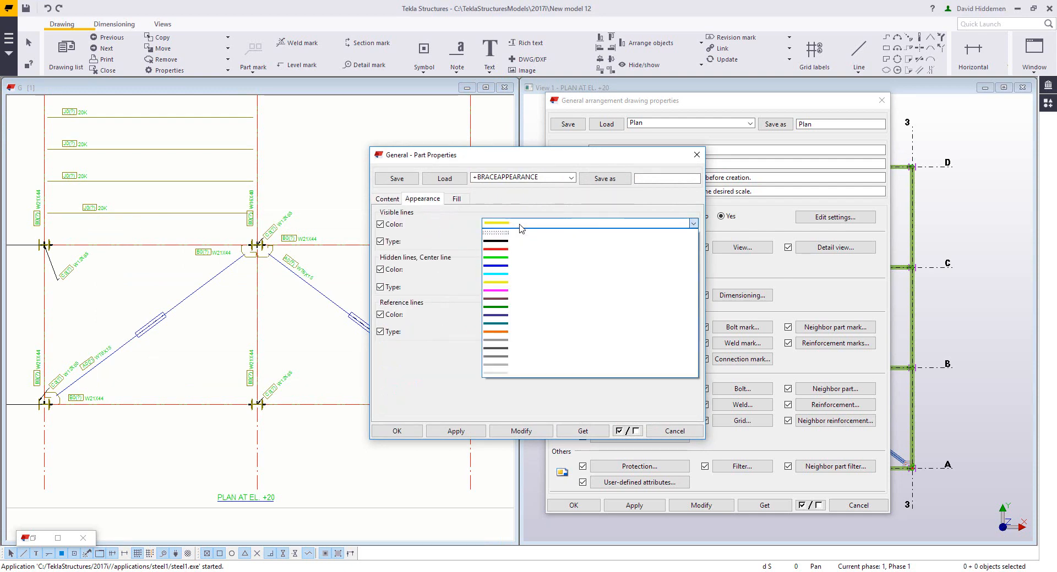
click(508, 258)
click(523, 241)
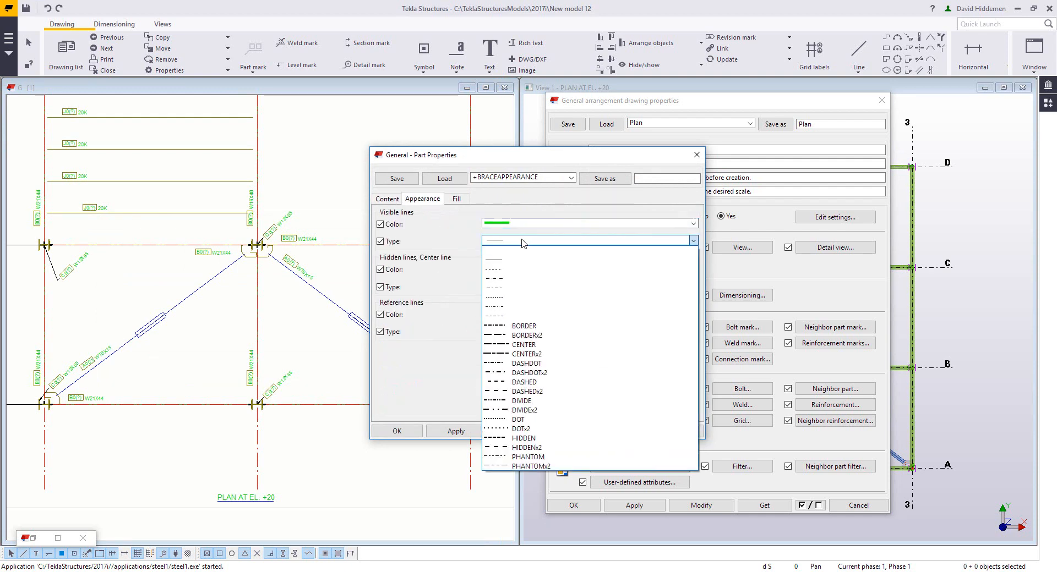
click(528, 457)
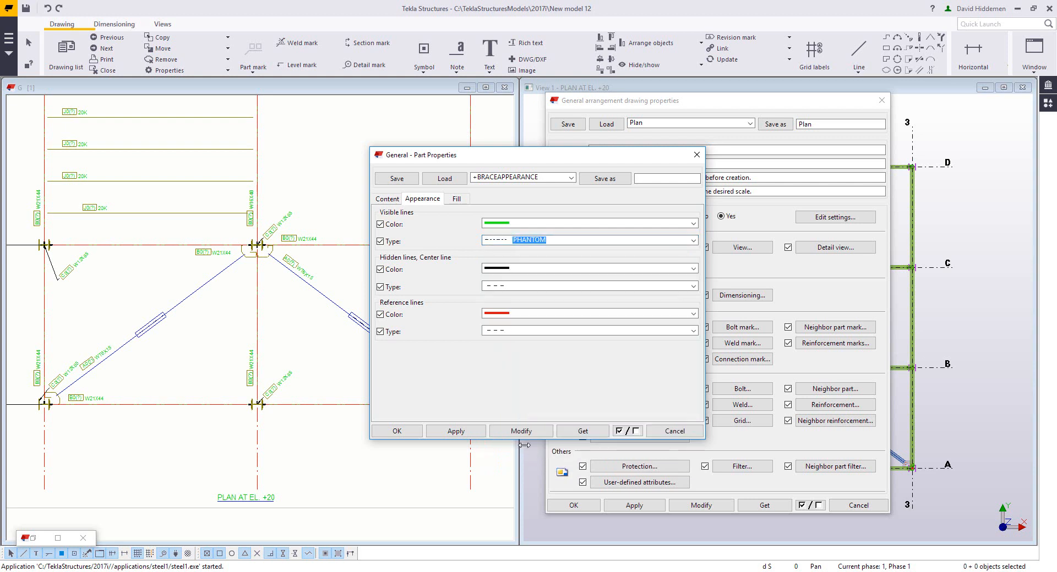
Step: Save the part properties as +JOISTAPPEARANCE and close the part properties dialog
click(653, 177)
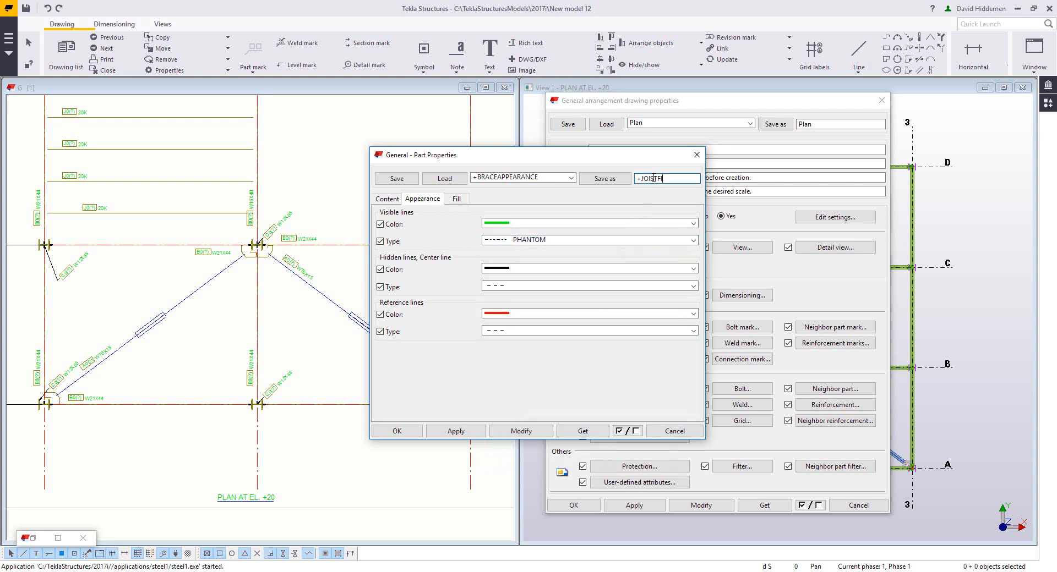
text(+JOISTAPPEARANCE)
click(616, 181)
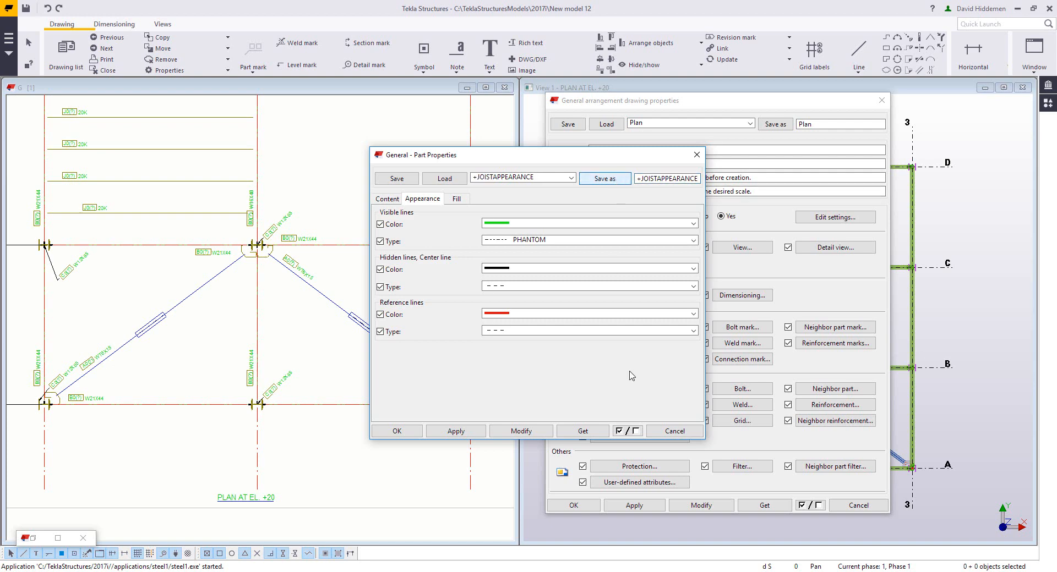
click(682, 436)
Step: Add an object level settings row assigning the +JOISTAPPEARANCE part settings to +JOISTFILTER, modify the drawing and close the dialog
middle_drag(411, 320, 419, 456)
middle_drag(378, 296, 377, 323)
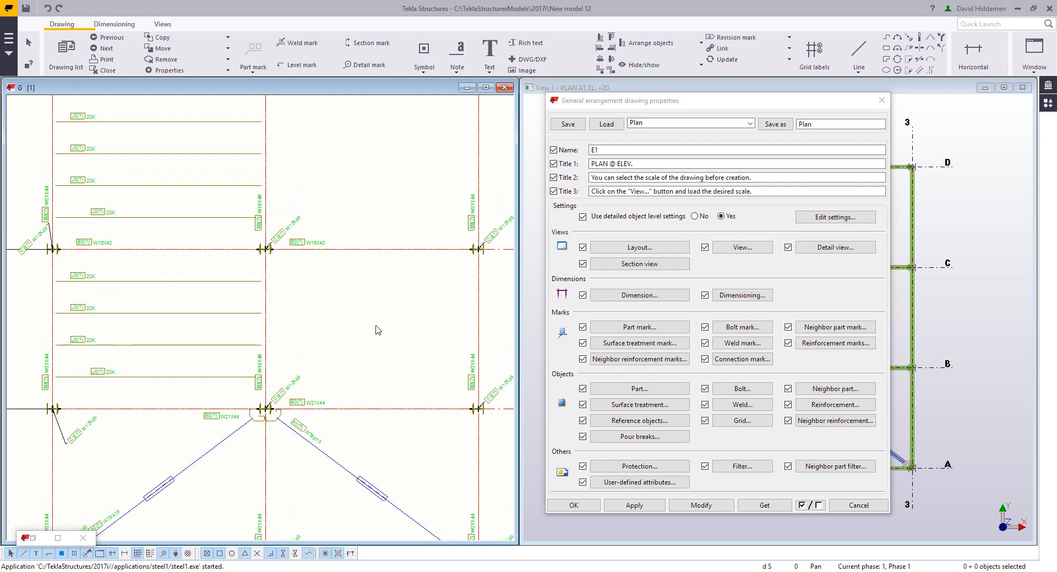
scroll(377, 330, down, 2)
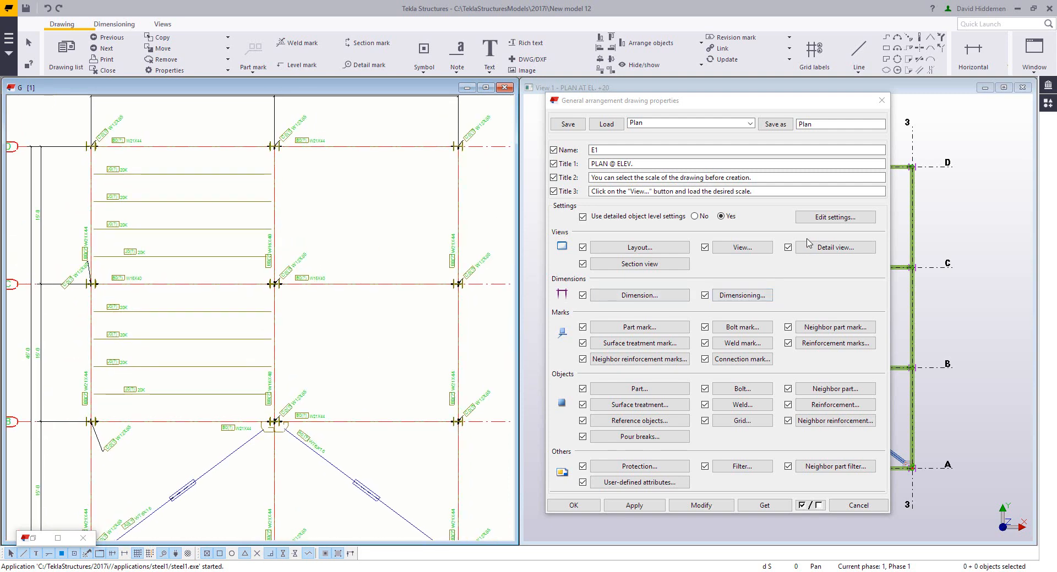
click(827, 219)
click(829, 202)
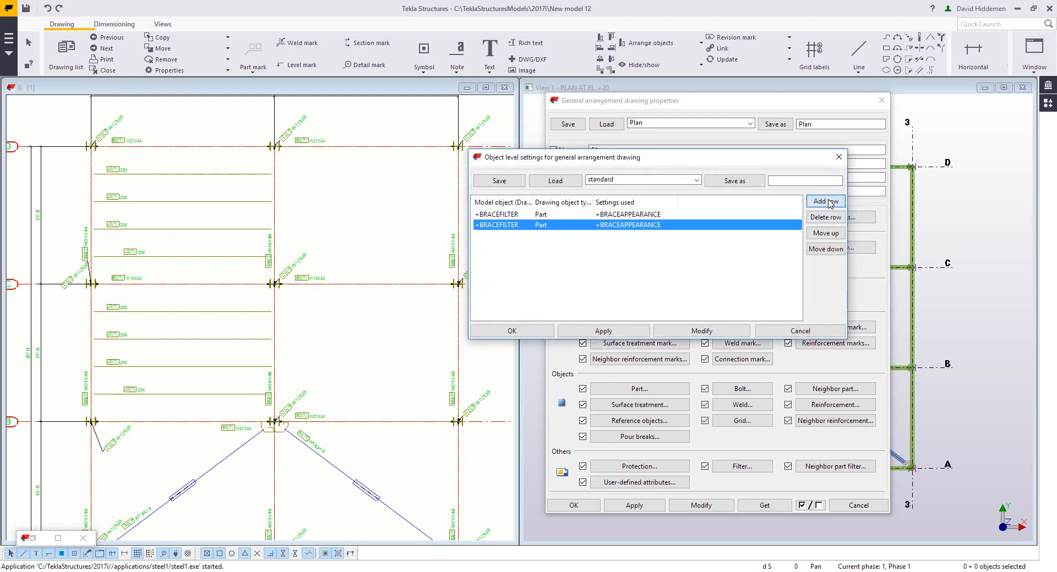
click(524, 225)
click(517, 246)
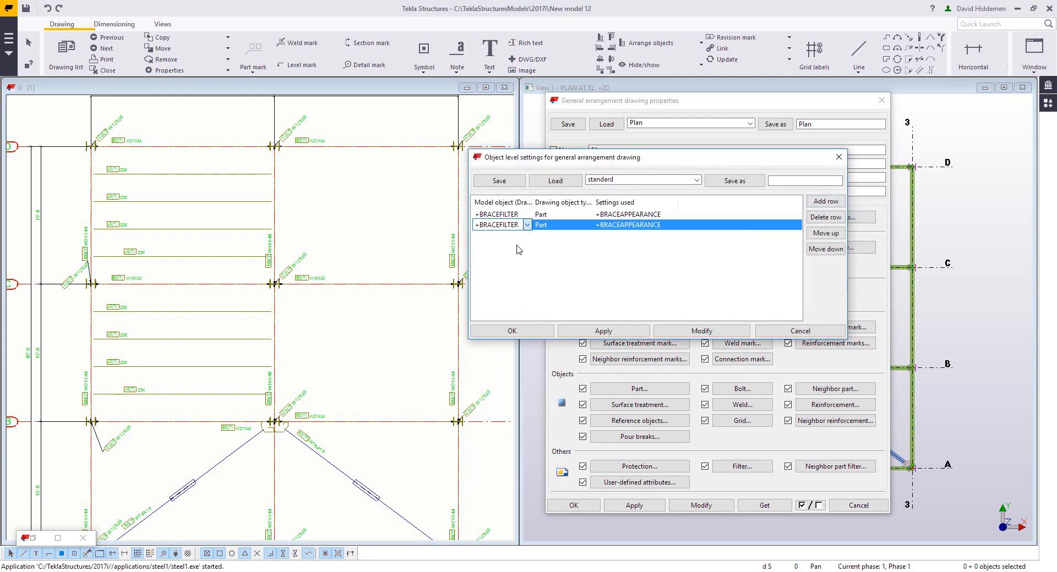
click(627, 226)
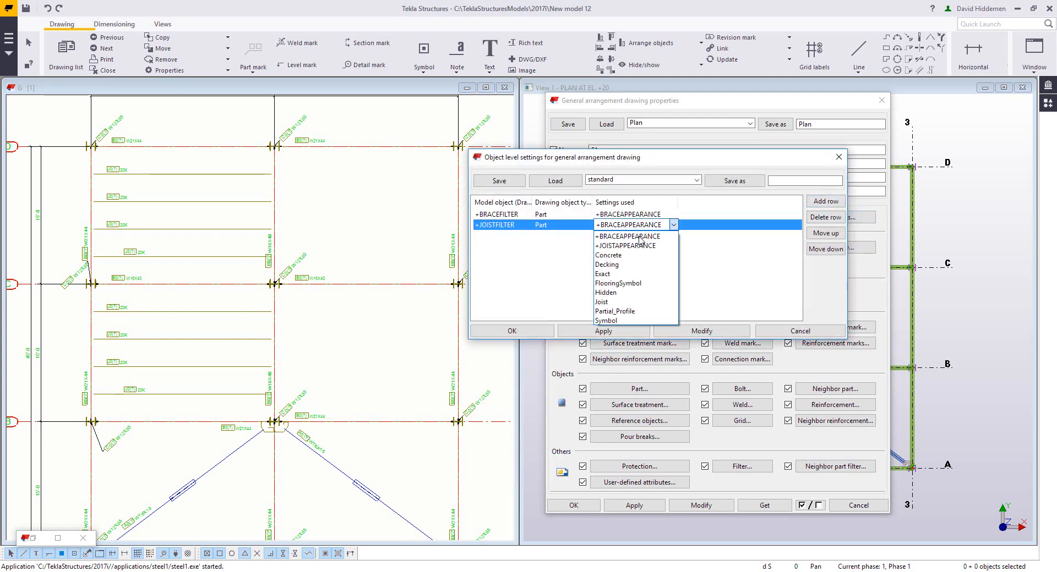
click(627, 246)
click(692, 331)
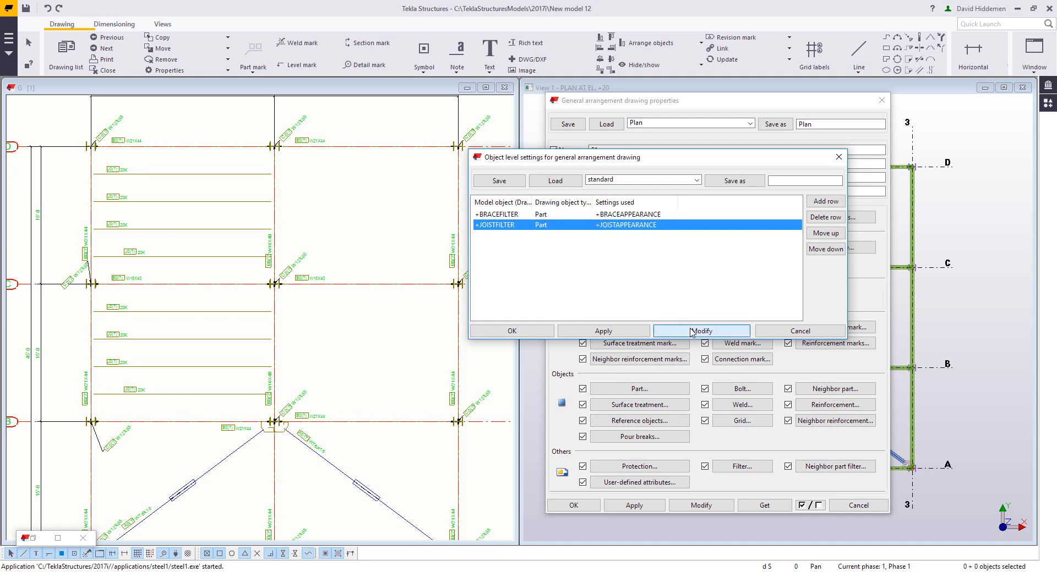
click(692, 330)
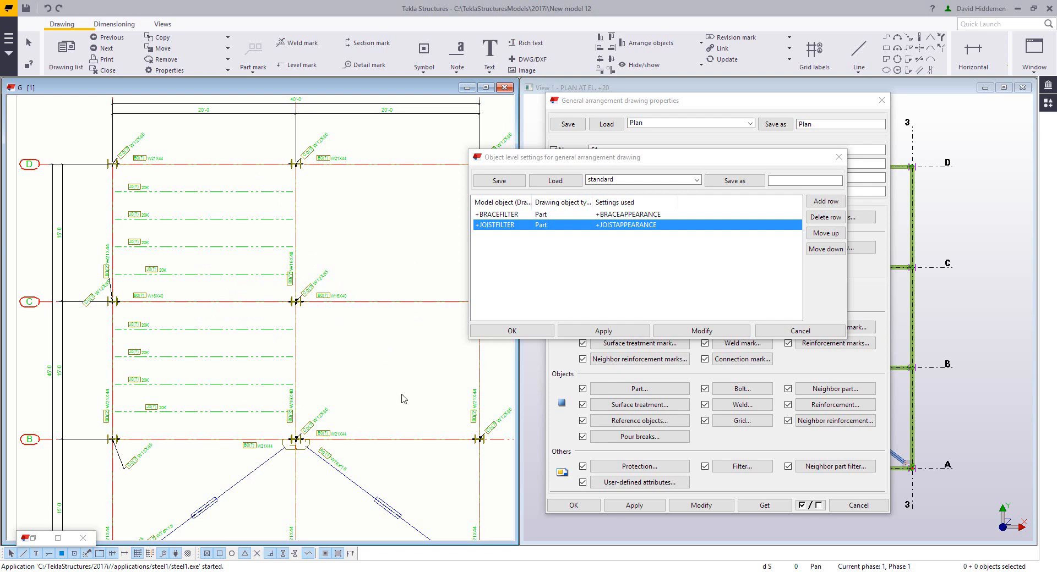
key(Down)
middle_drag(366, 345, 363, 356)
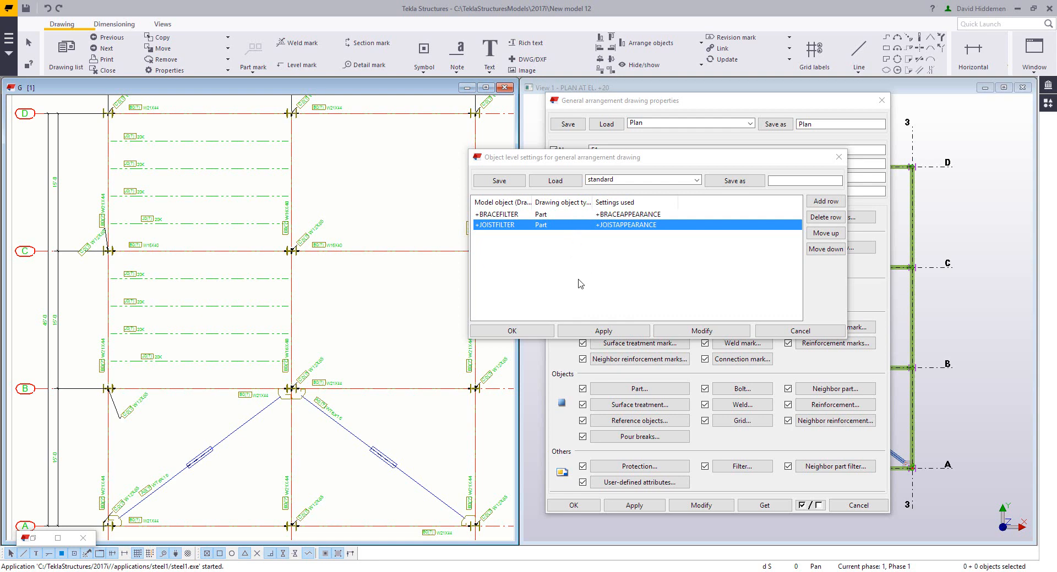
click(817, 332)
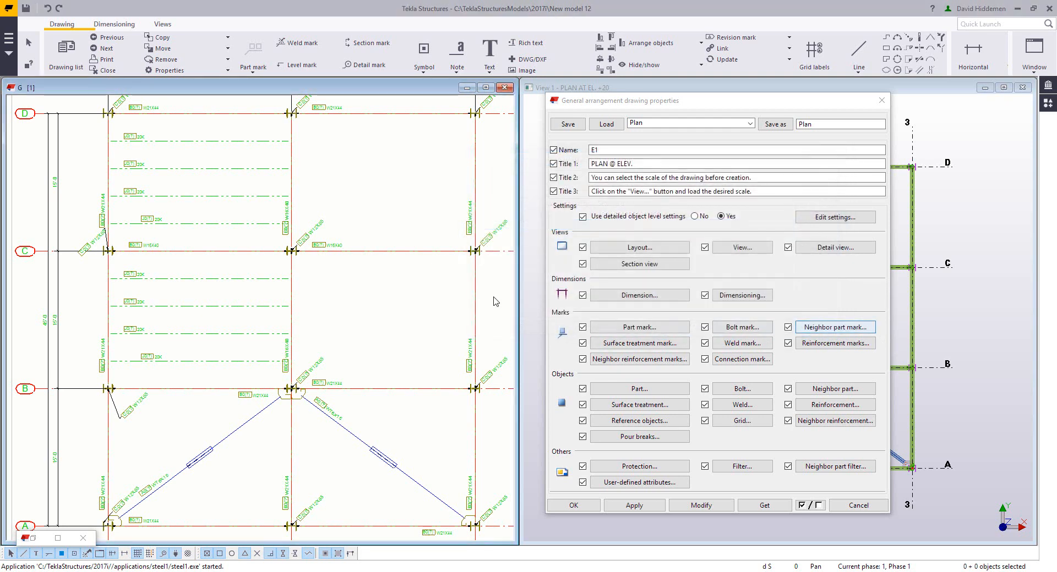
Step: Open the part mark properties and remove the assembly position element from the mark content
click(659, 330)
mouse_move(208, 83)
mouse_down()
mouse_move(461, 168)
mouse_move(593, 186)
mouse_up()
scroll(167, 237, up, 5)
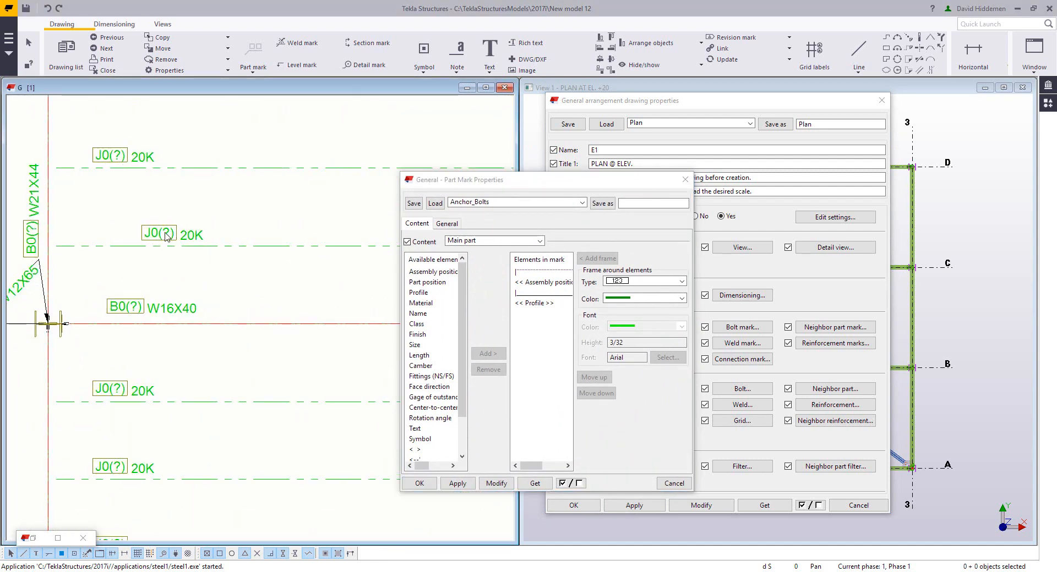
click(548, 282)
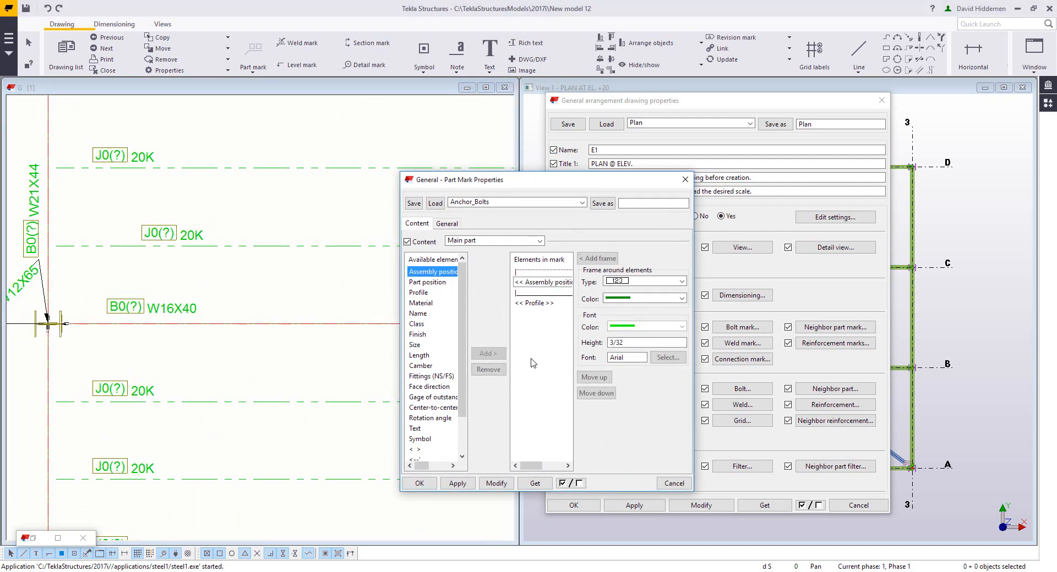
click(488, 370)
click(540, 284)
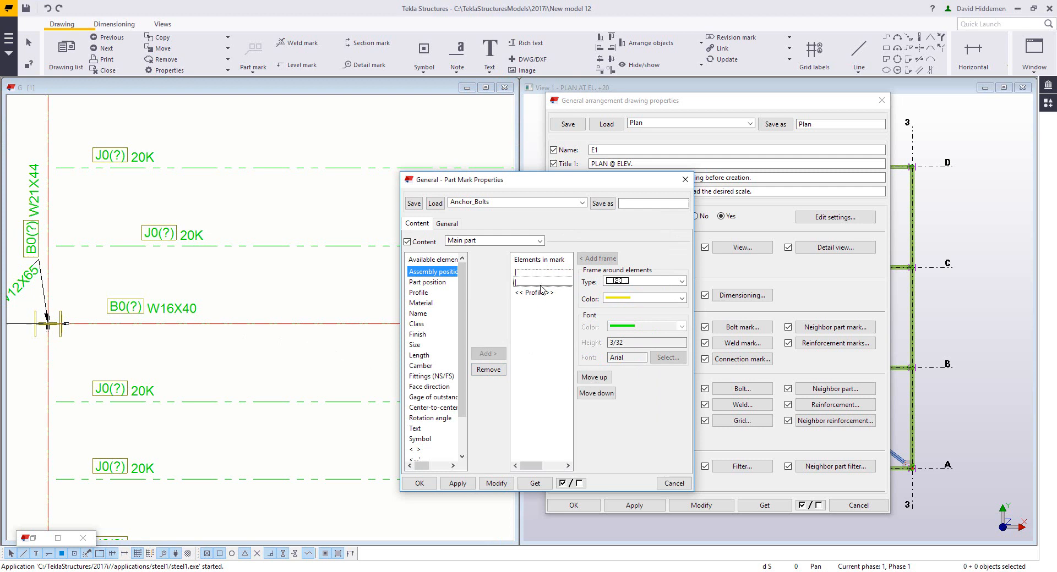
click(488, 371)
Step: Set the part mark leader line type to the mark-only option and save the properties as +JOISTMARK
click(452, 226)
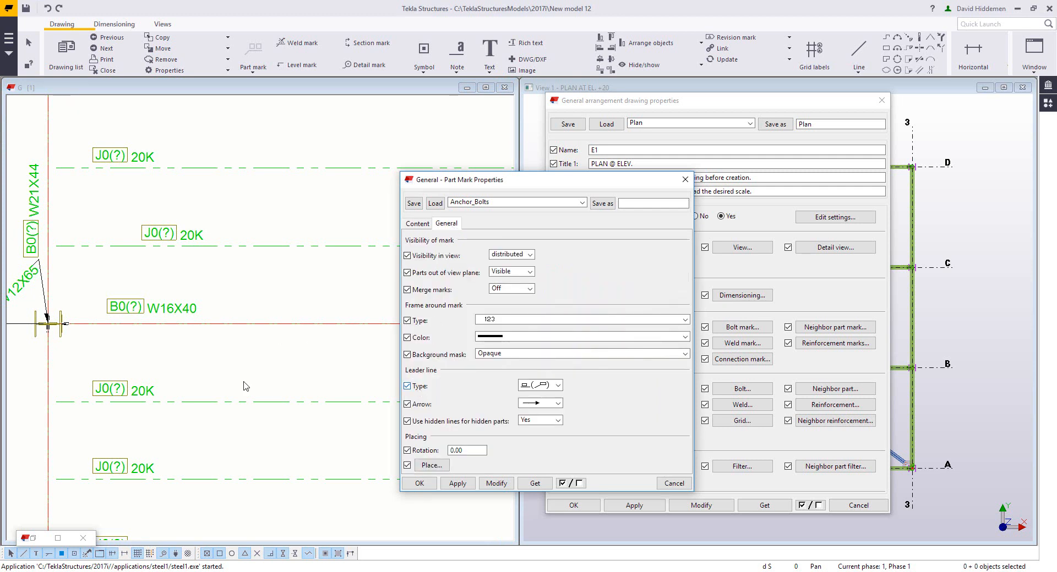
click(545, 386)
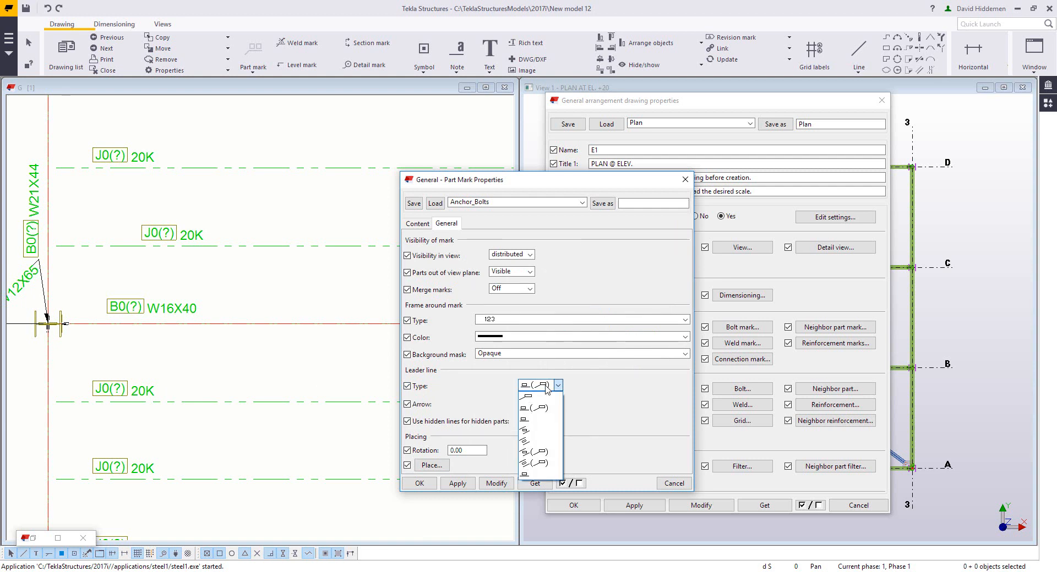
click(548, 473)
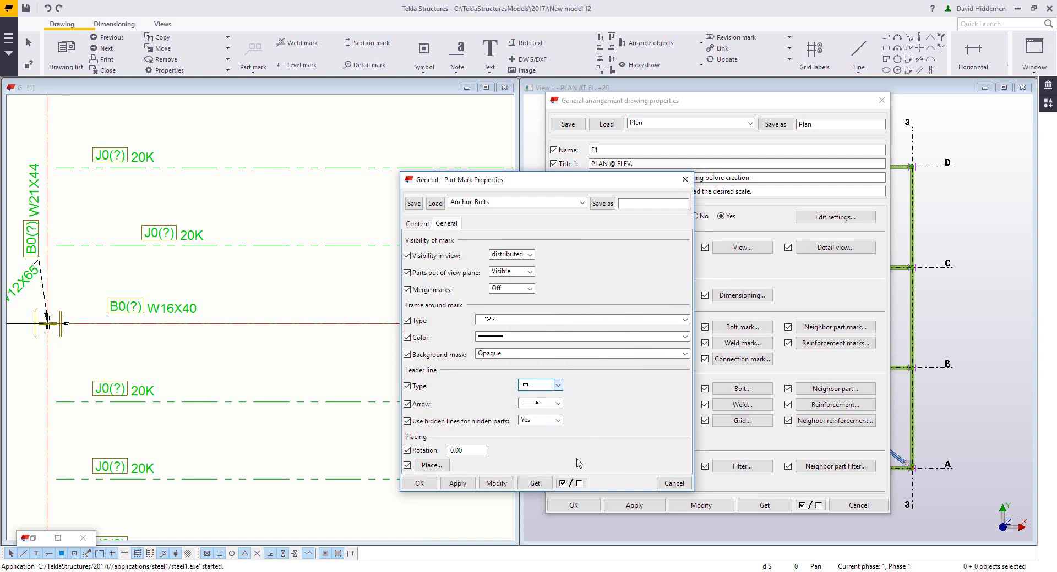
click(645, 203)
text(+JOISTMARK)
click(603, 204)
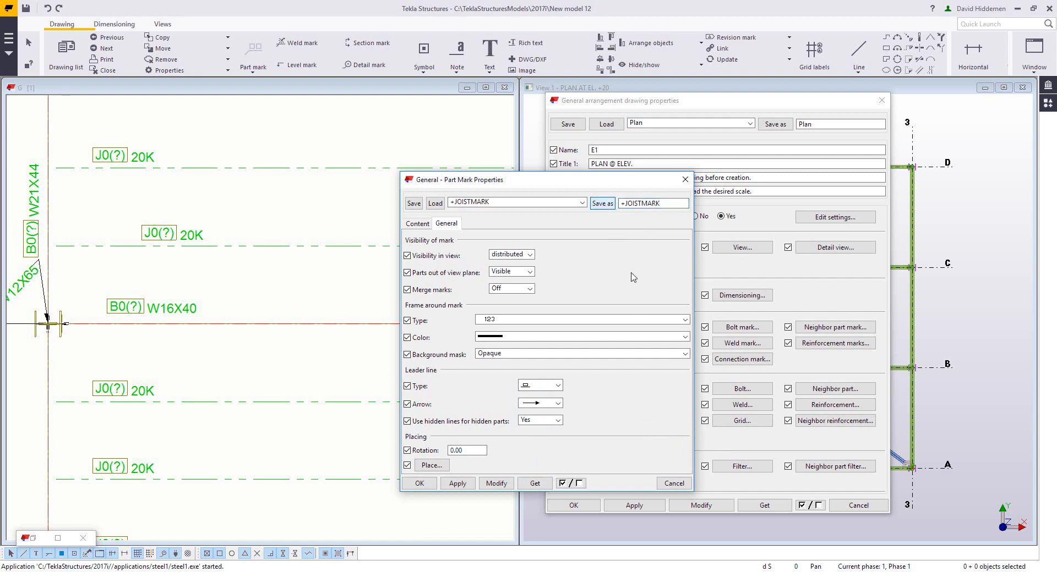
click(686, 485)
Step: Add an object level row assigning +JOISTMARK part mark settings to +JOISTFILTER, modify the drawing and close the dialog
click(830, 219)
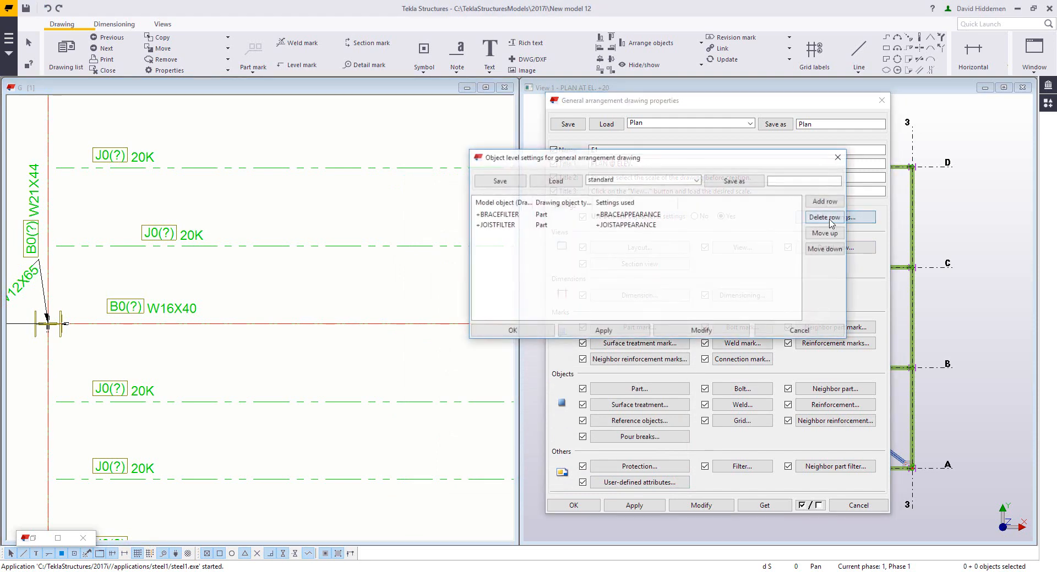
click(826, 201)
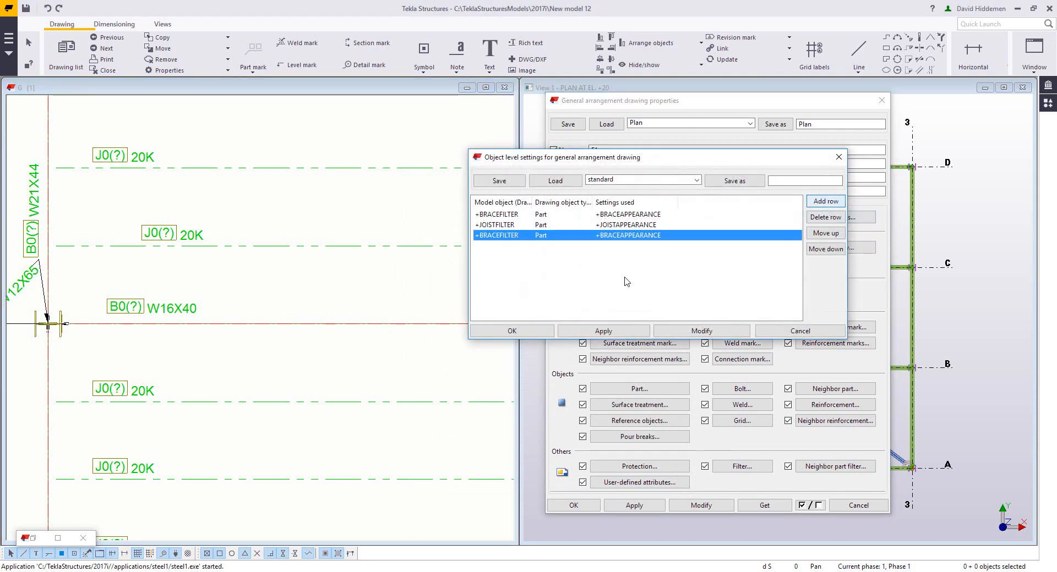
click(526, 236)
click(523, 256)
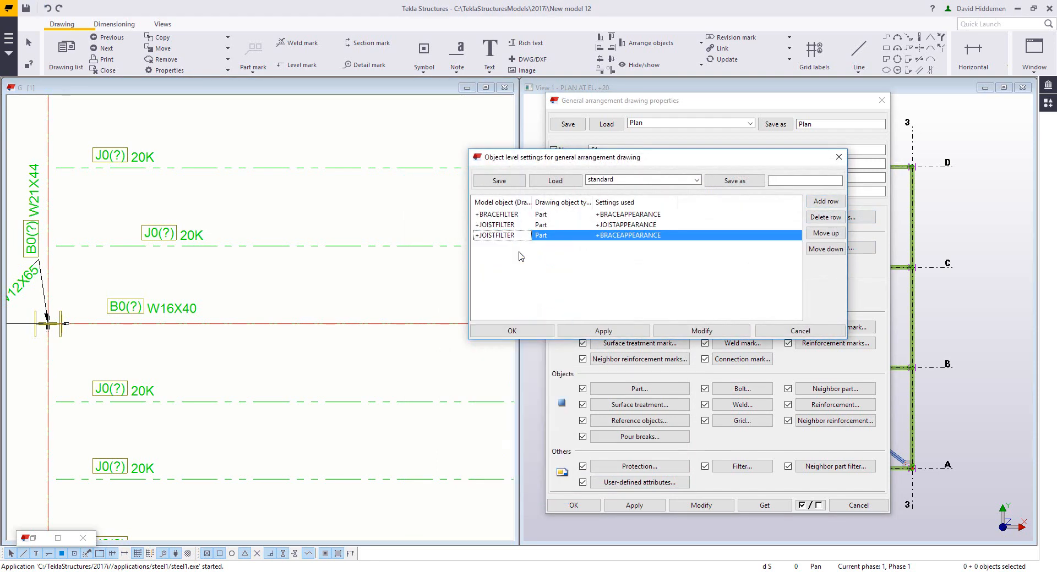
click(552, 236)
click(550, 274)
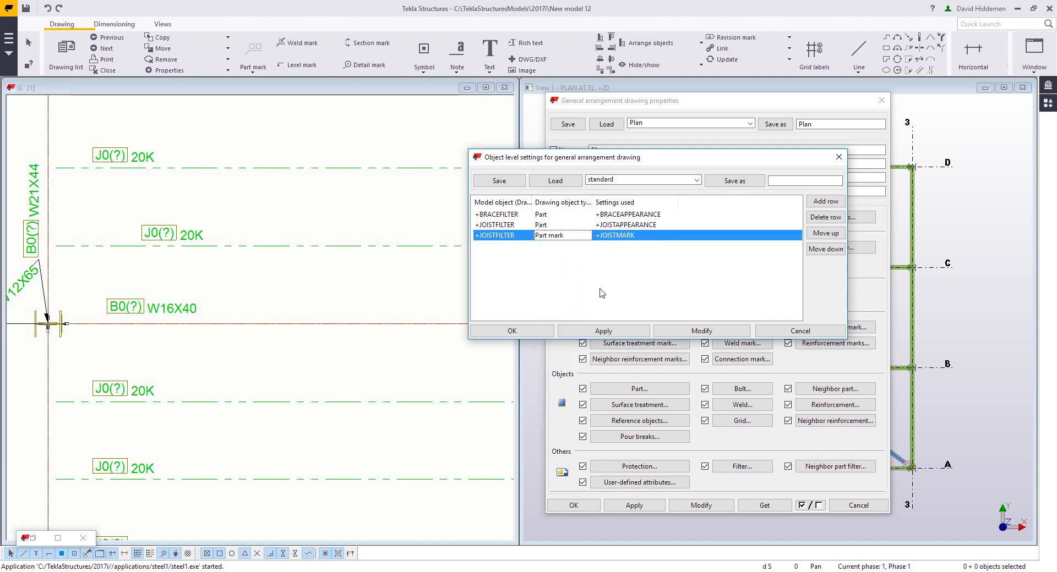
click(700, 331)
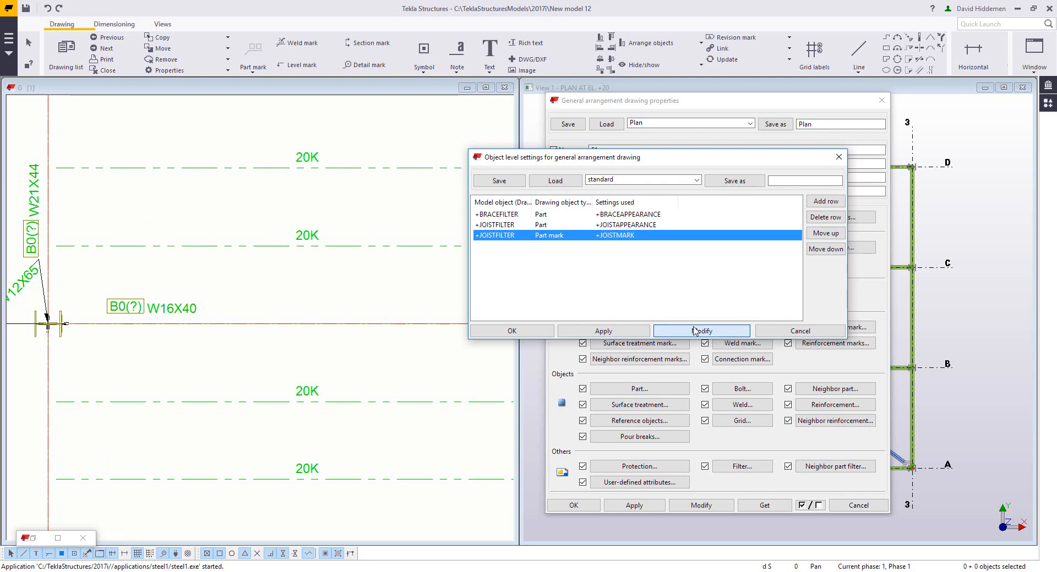
scroll(409, 268, down, 5)
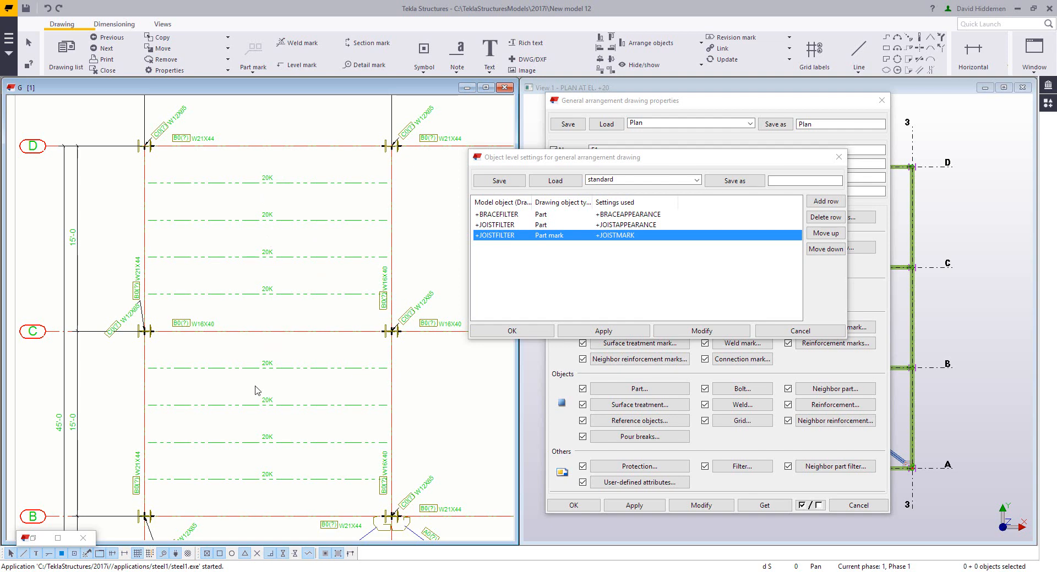
scroll(231, 328, up, 2)
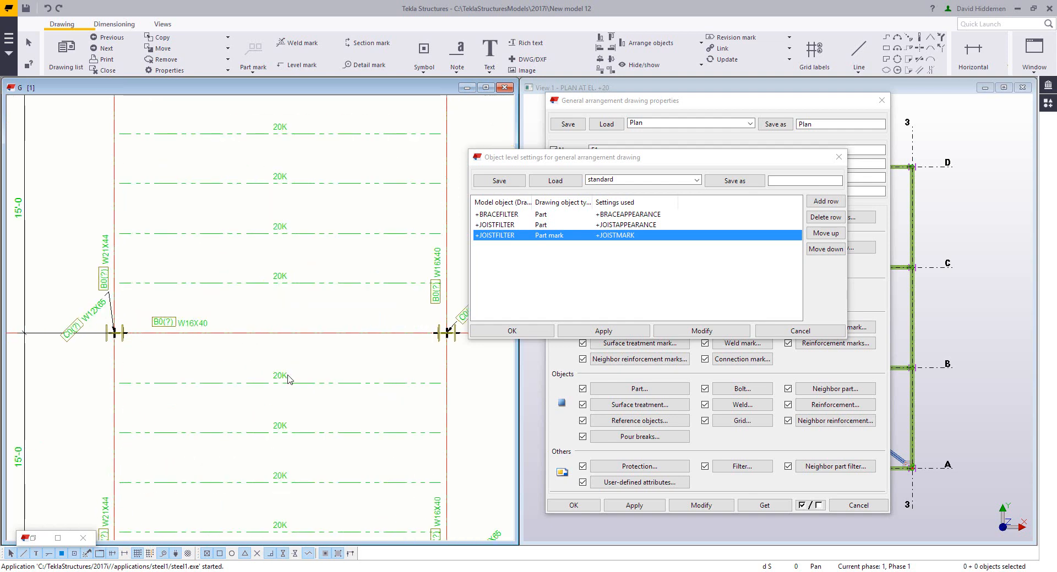
scroll(342, 357, down, 3)
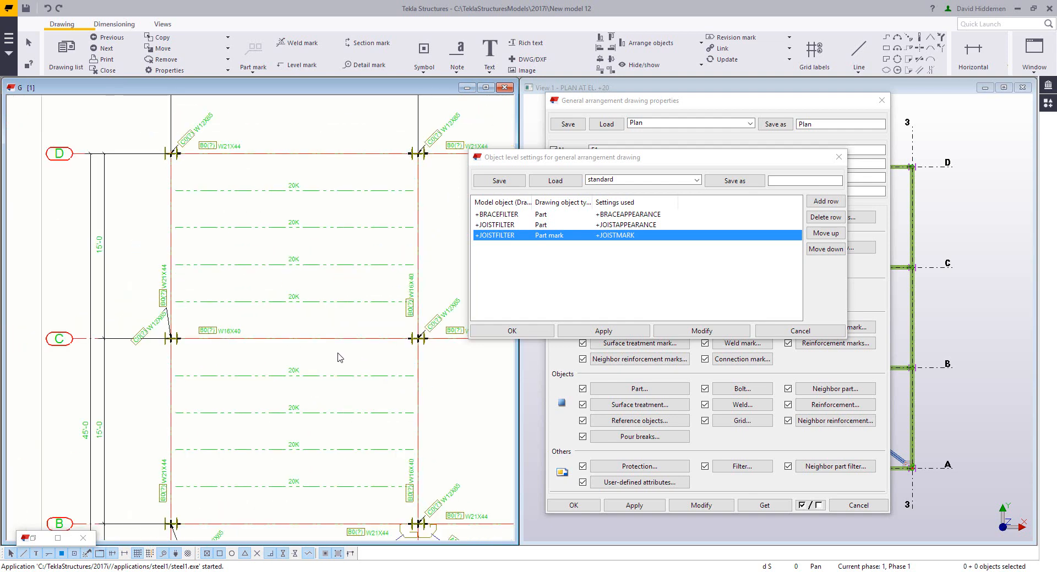
scroll(347, 229, down, 2)
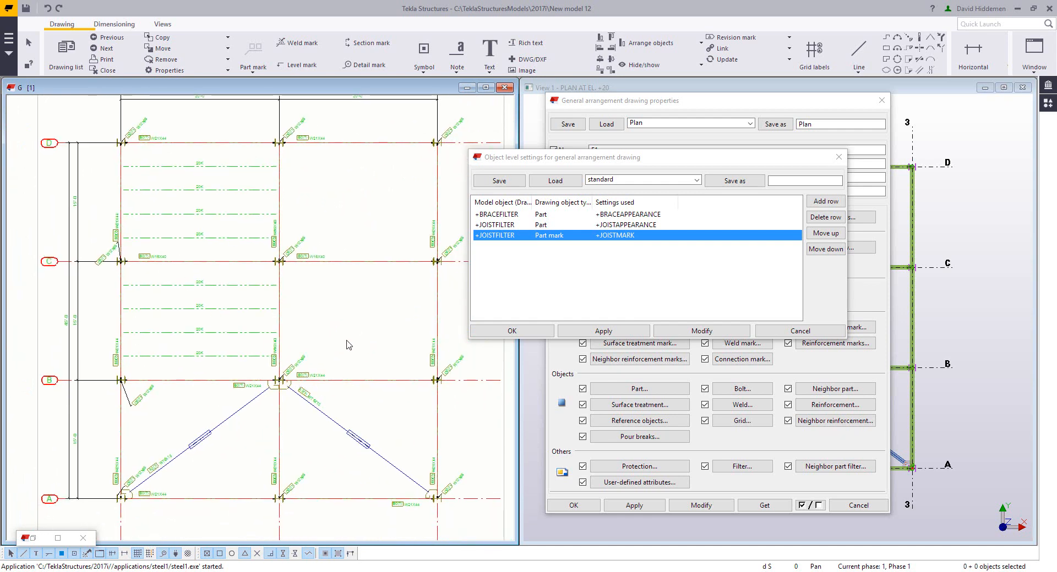
click(812, 331)
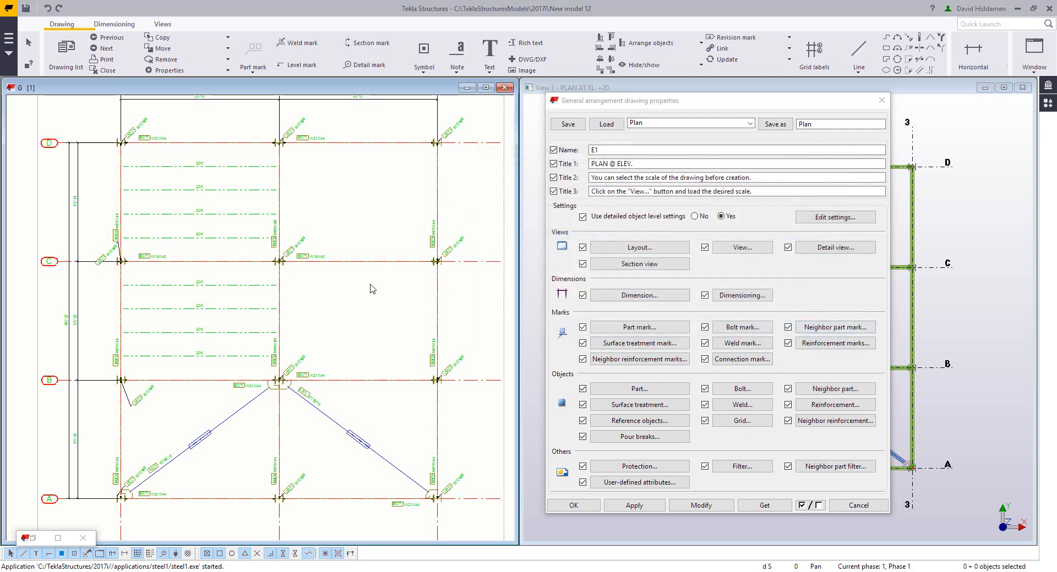
Step: Load the Plan drawing properties and open its object level settings to review them
click(661, 122)
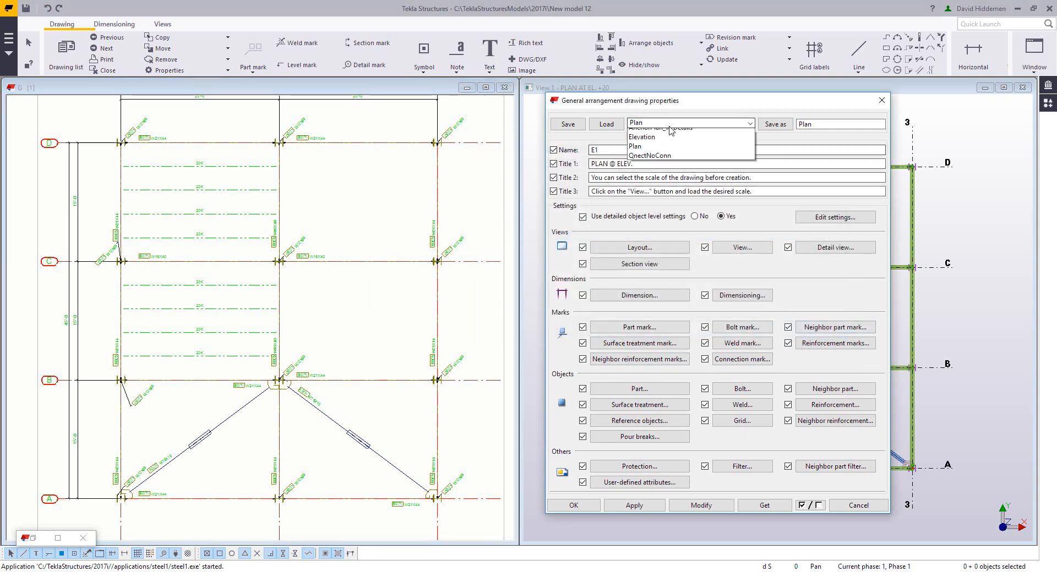
click(655, 199)
click(606, 124)
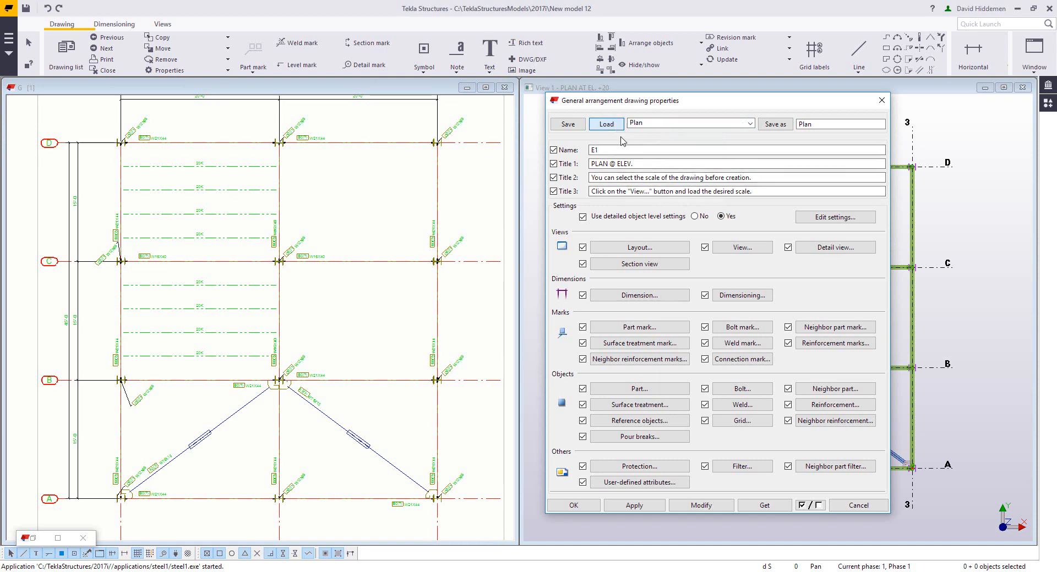
click(845, 218)
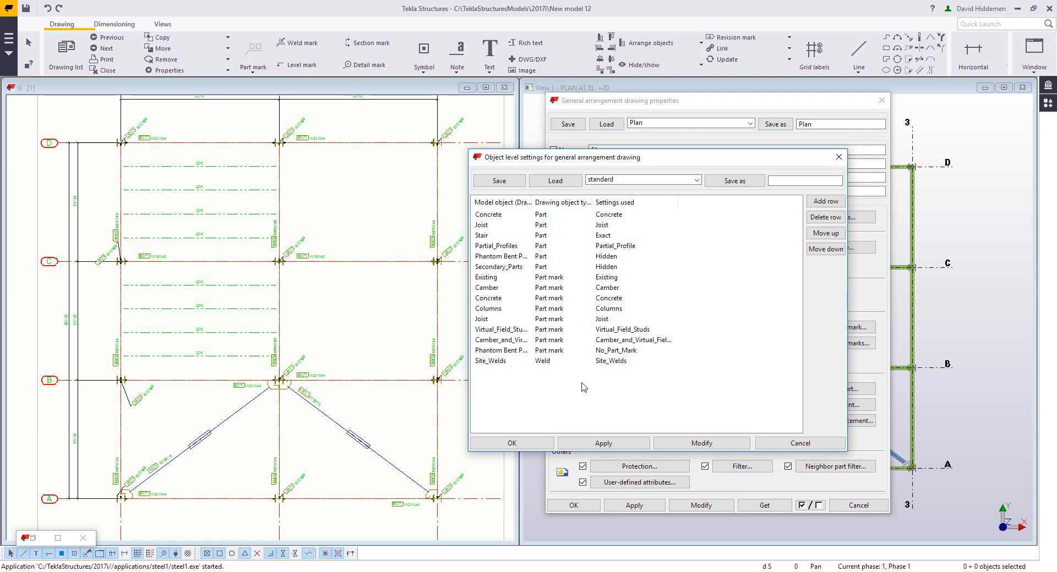
click(800, 443)
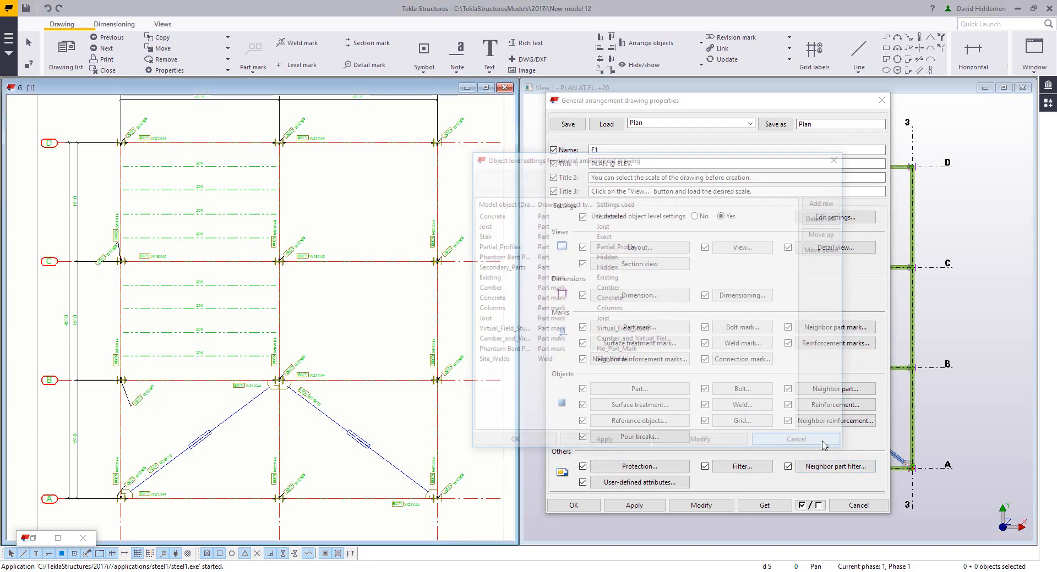
Step: Close the drawing and keep its changes
click(509, 88)
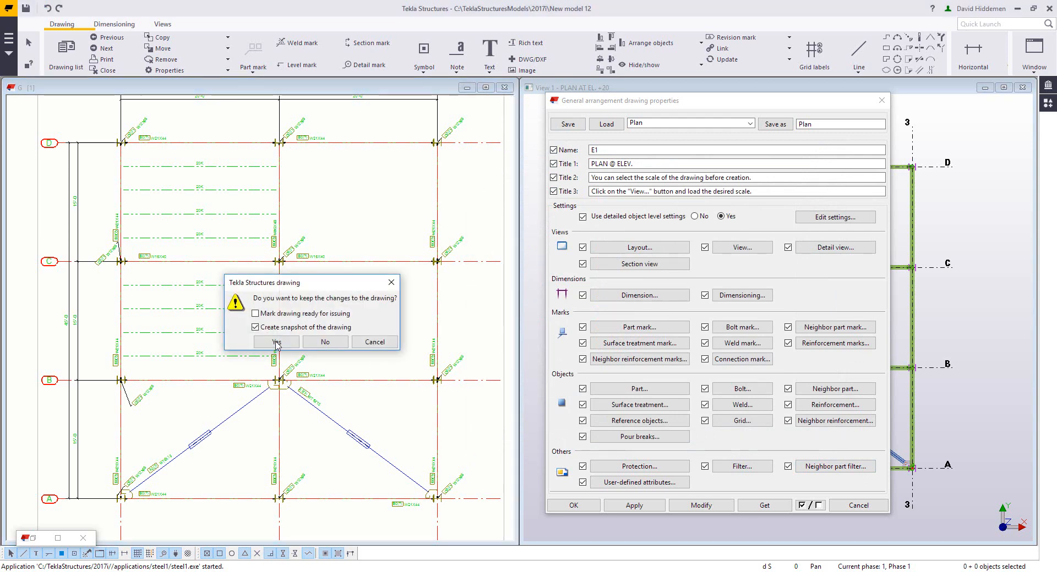
click(276, 342)
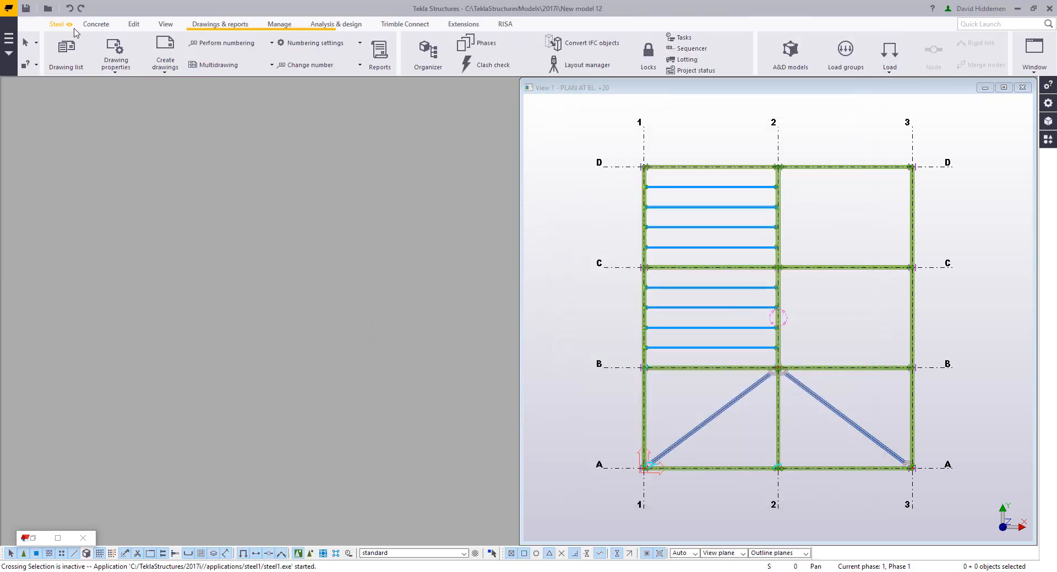
Step: Open the assembly drawing properties, load Beam_with_BOM and review its object level settings
click(128, 76)
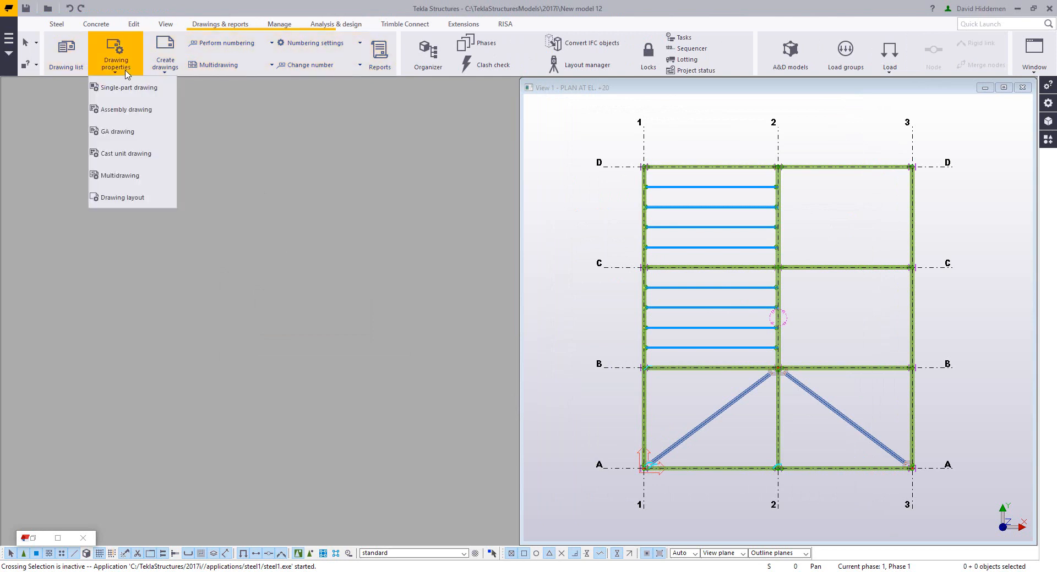
click(101, 109)
click(723, 130)
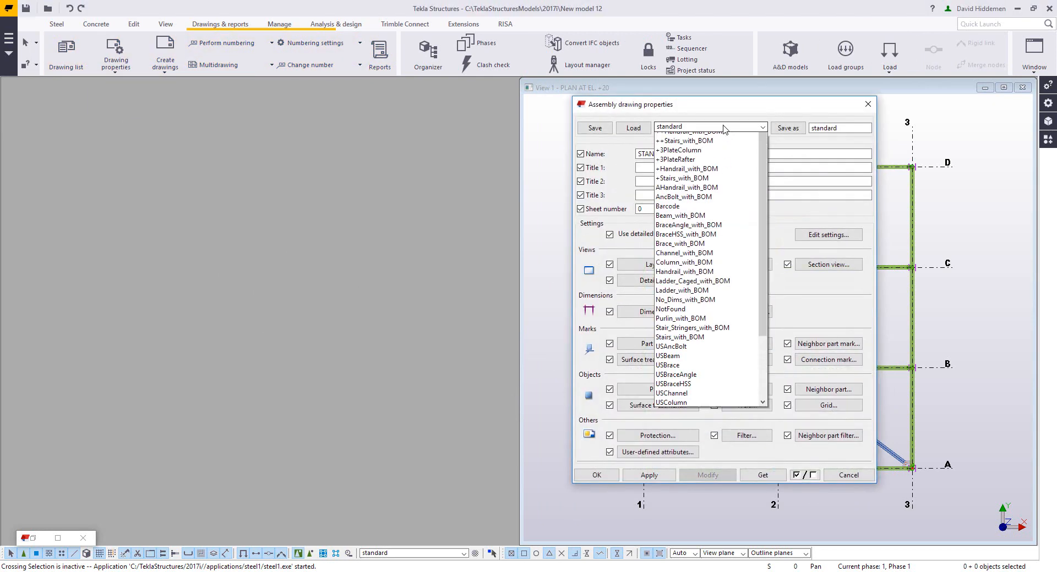
click(705, 232)
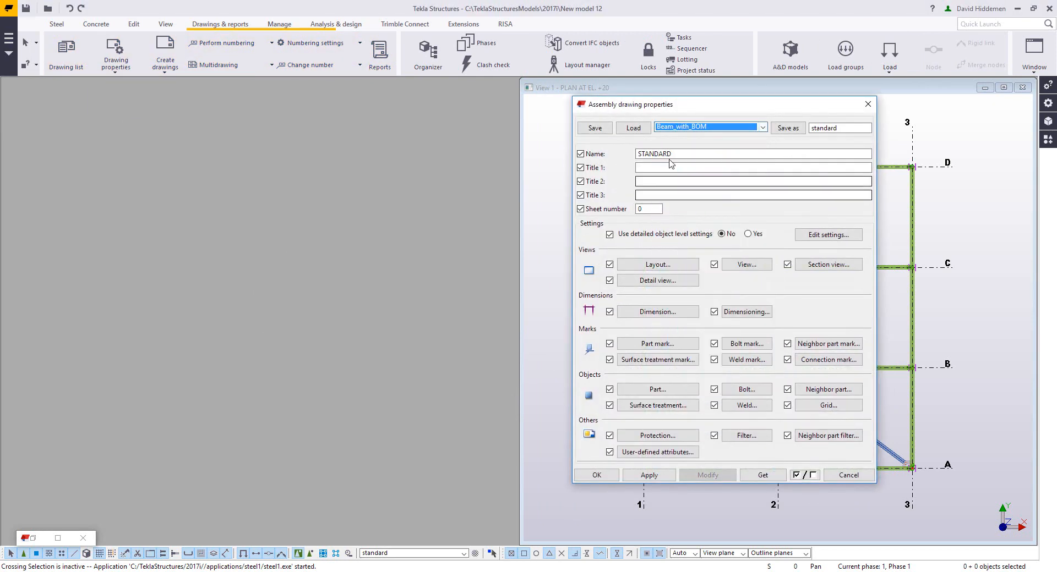
click(846, 237)
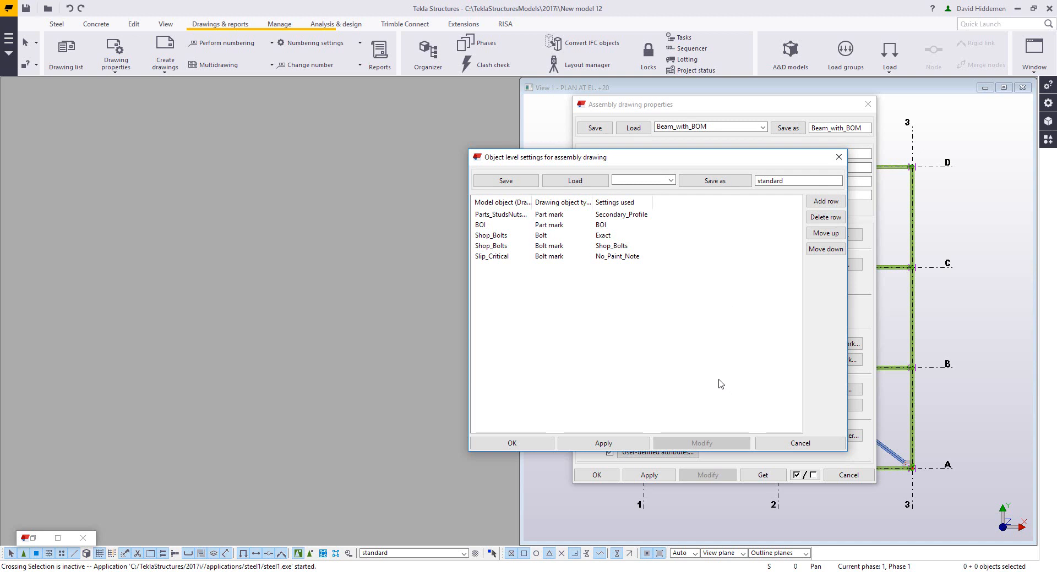
click(812, 446)
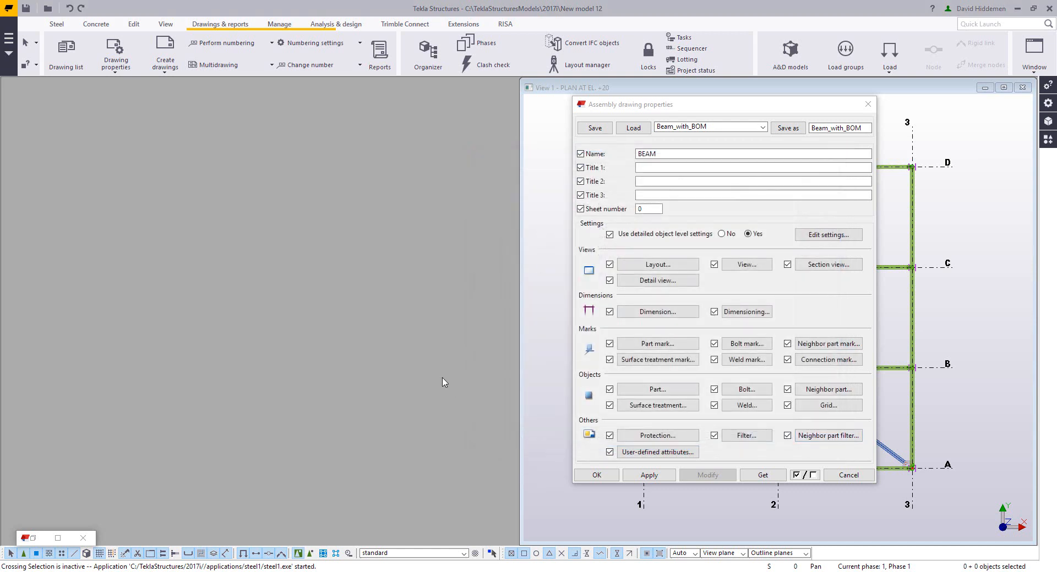
click(868, 104)
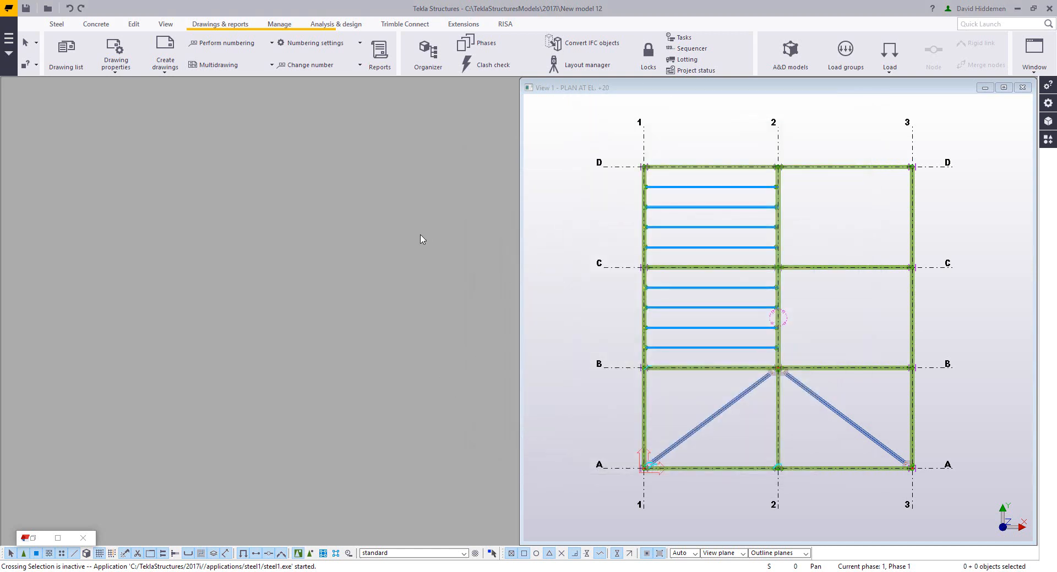